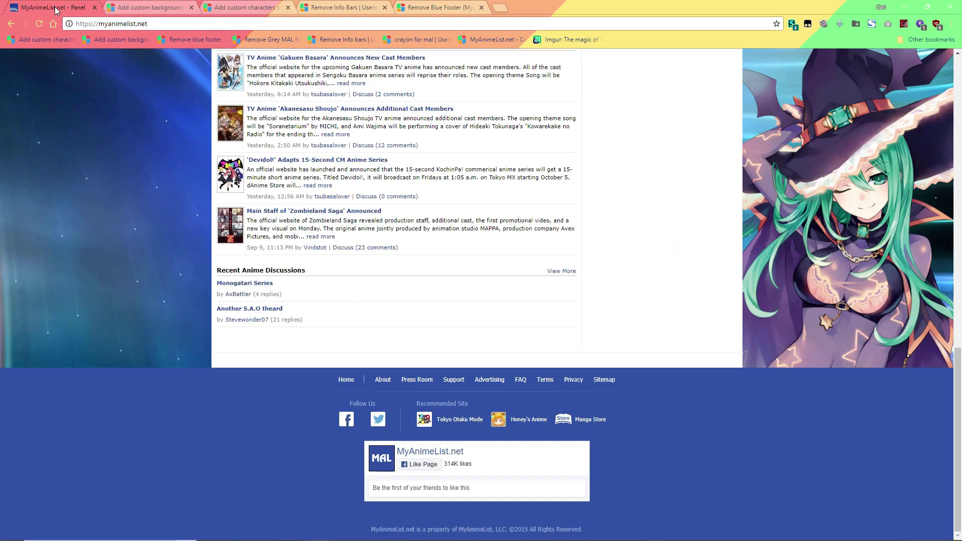
- Scroll up the dark-themed MyAnimeList page to view the restyled layout
scroll(66, 68, up, 3)
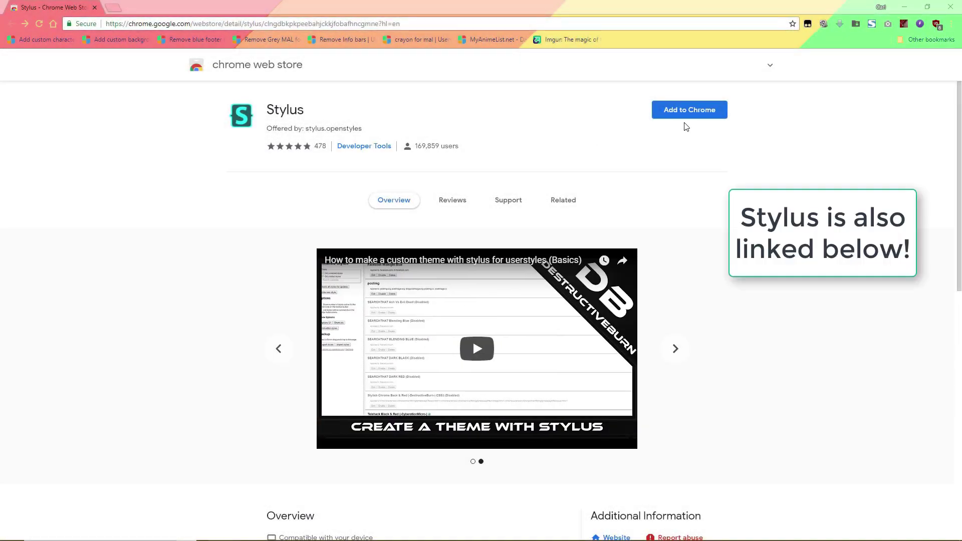
- Install the Stylus extension from the Chrome Web Store and dismiss the added notice
click(699, 113)
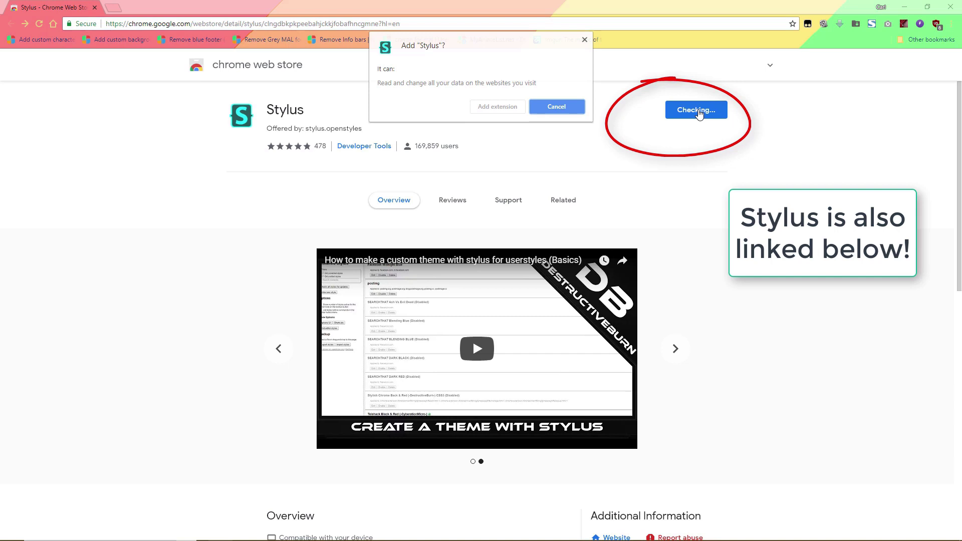
click(510, 107)
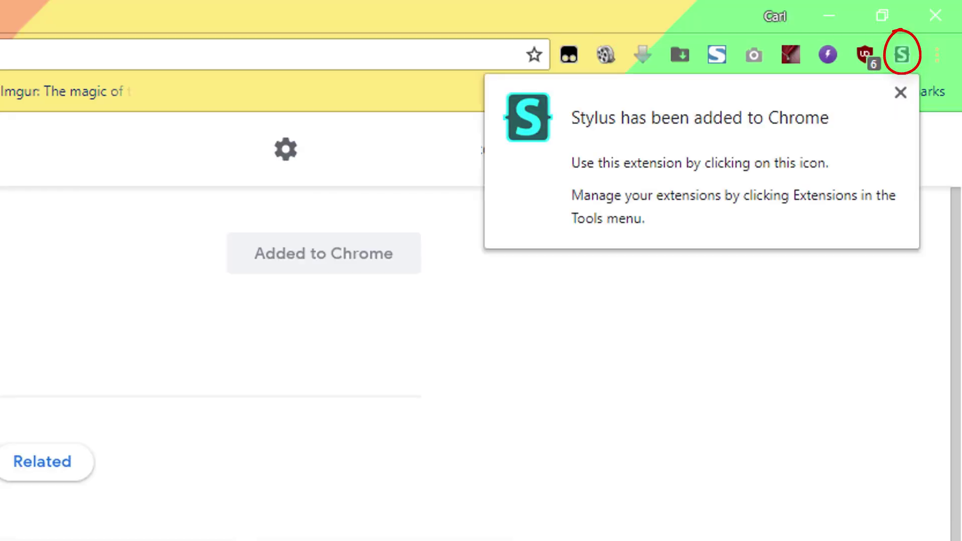
click(676, 444)
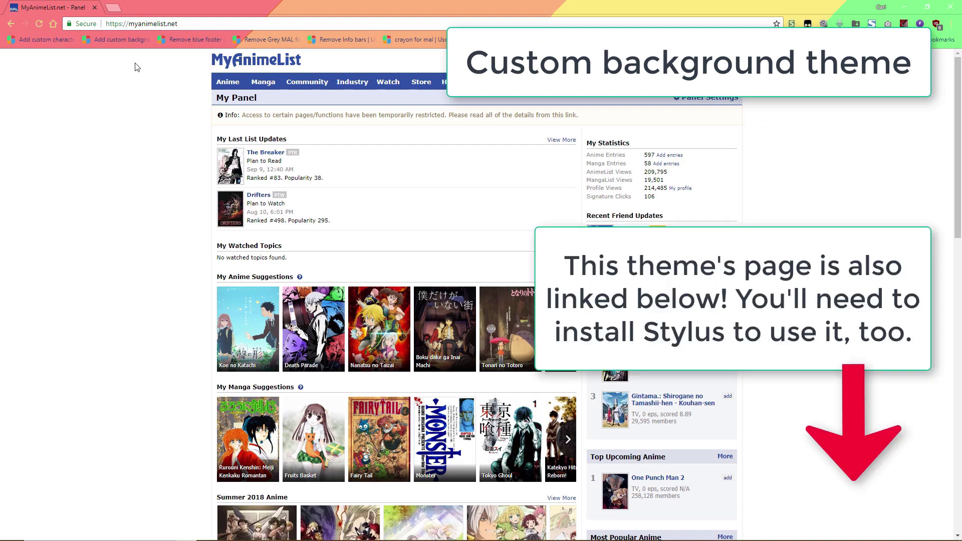
- Install the 'Add custom backgrounds & color' userstyle into Stylus, then return to MyAnimeList
middle_click(131, 44)
click(160, 5)
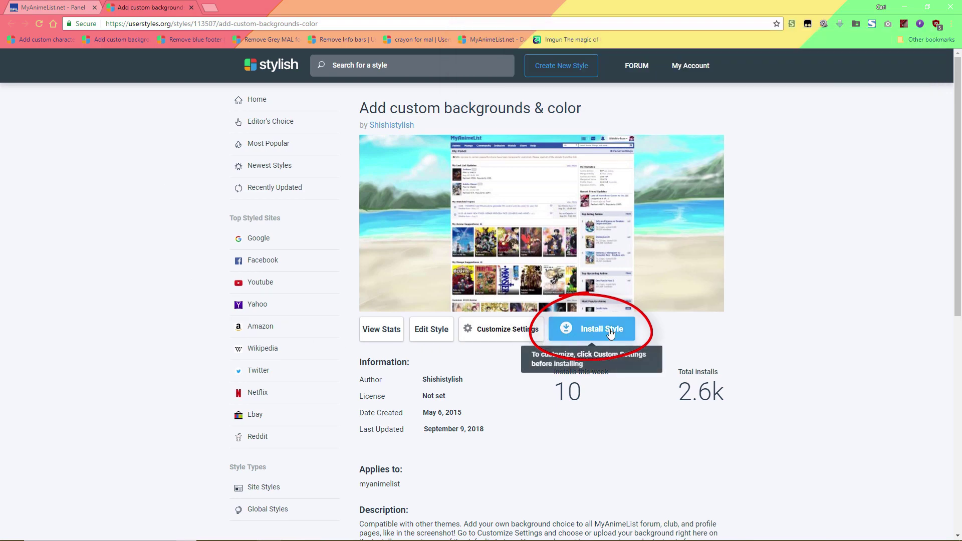
click(610, 334)
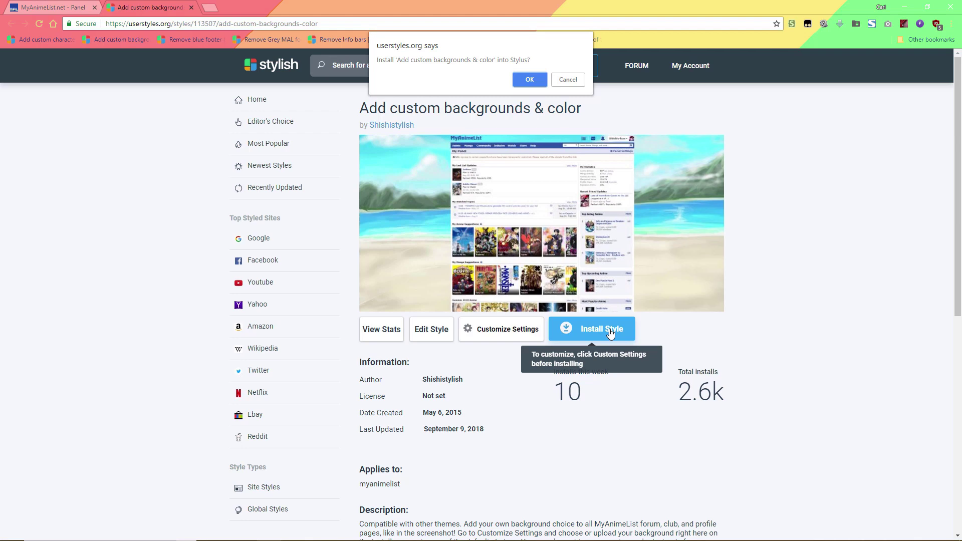
click(526, 81)
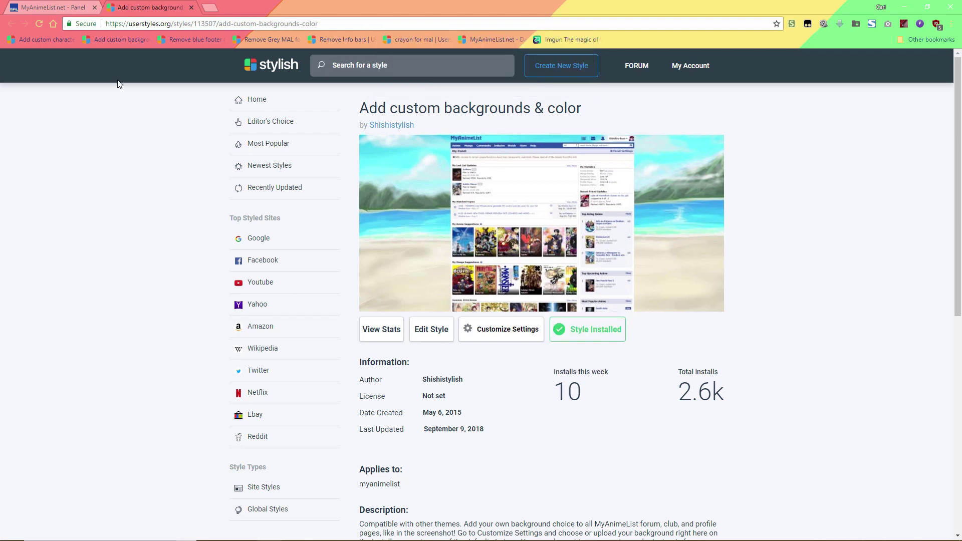
click(49, 6)
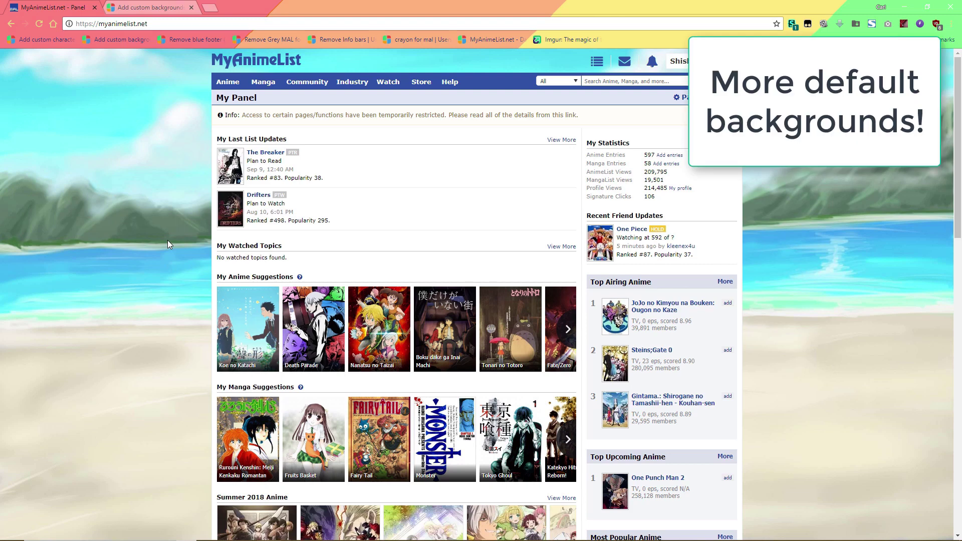
- Return to the 'Add custom backgrounds & color' style page tab
click(185, 7)
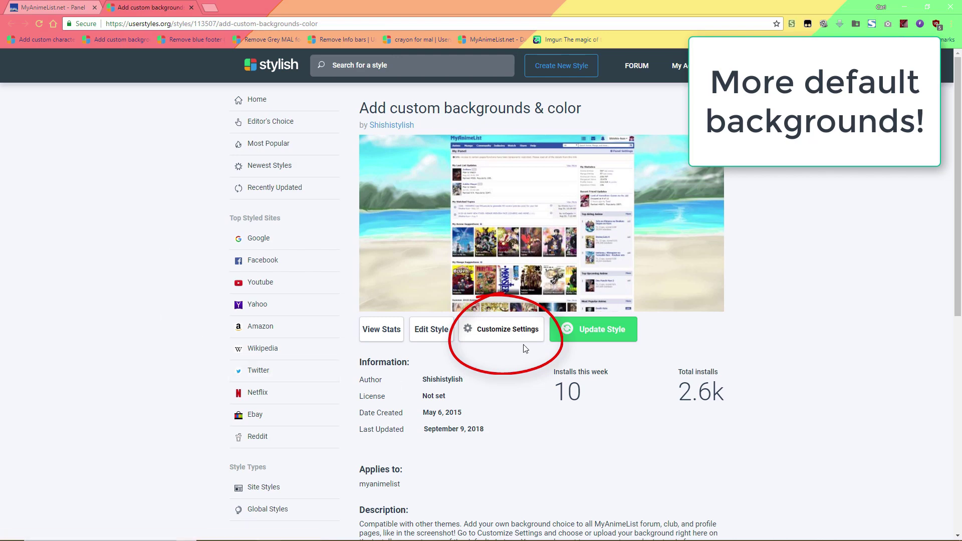
- Choose the Astral Oasis background, update the style, and view it on MyAnimeList
click(517, 329)
scroll(513, 343, down, 1)
scroll(513, 343, down, 1)
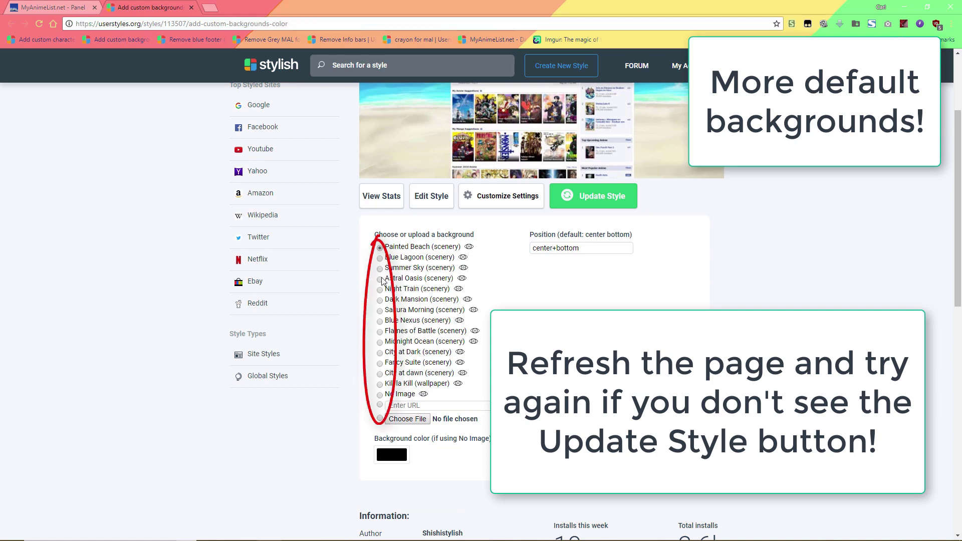
click(380, 279)
click(587, 198)
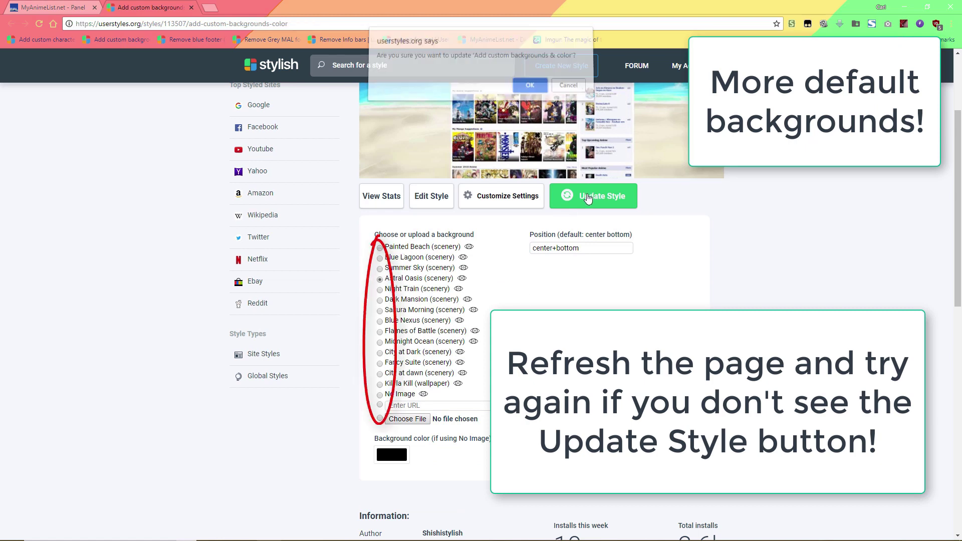
click(526, 92)
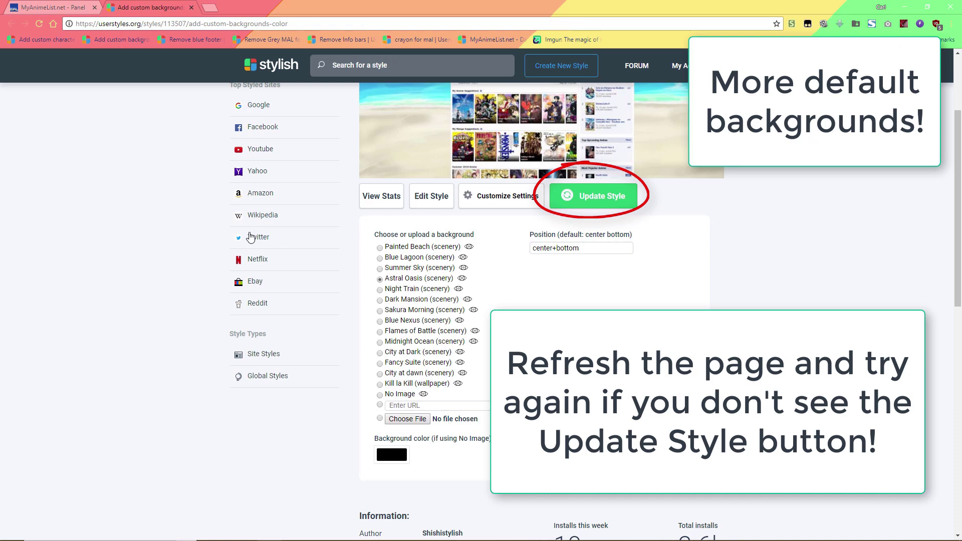
key(ctrl+shift+Tab)
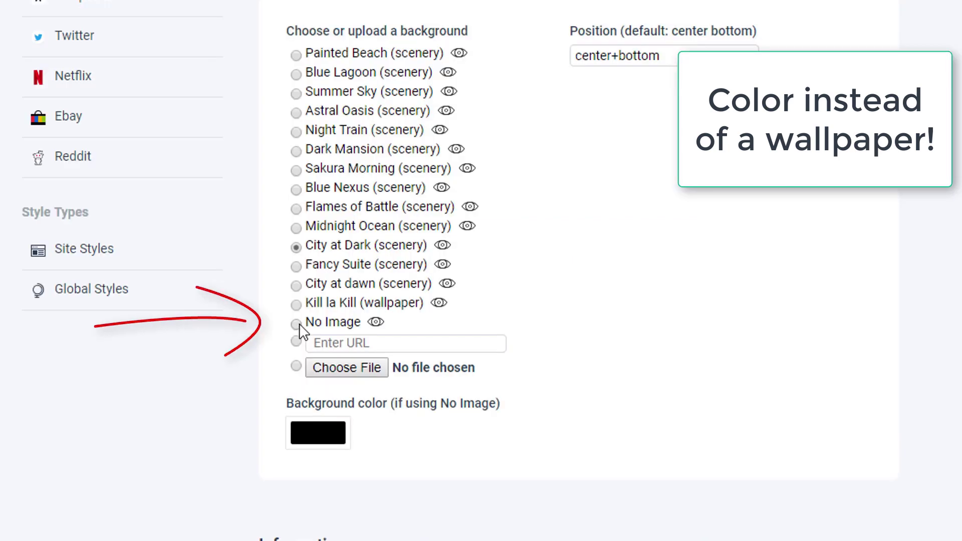
- Use No Image with a dark red 690101 background colour, then view MyAnimeList
click(299, 323)
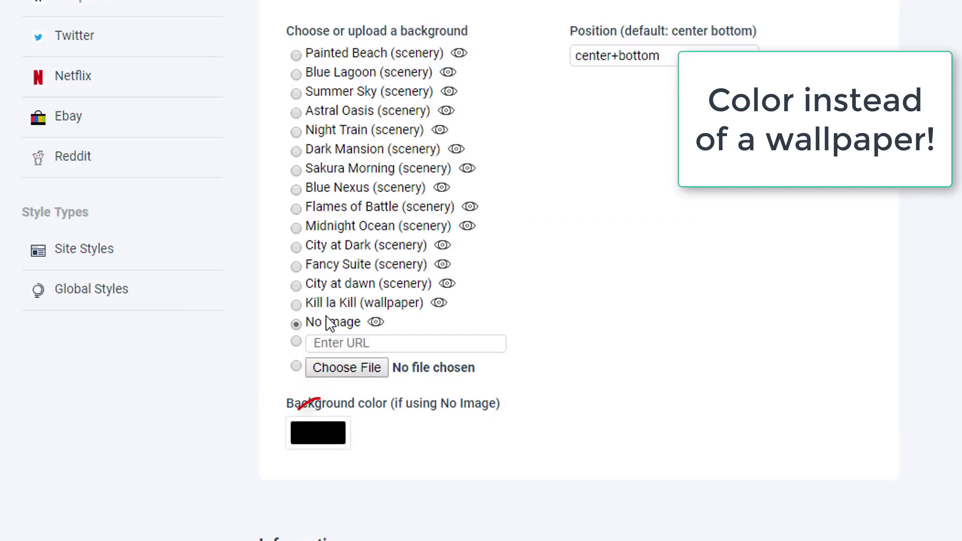
click(321, 434)
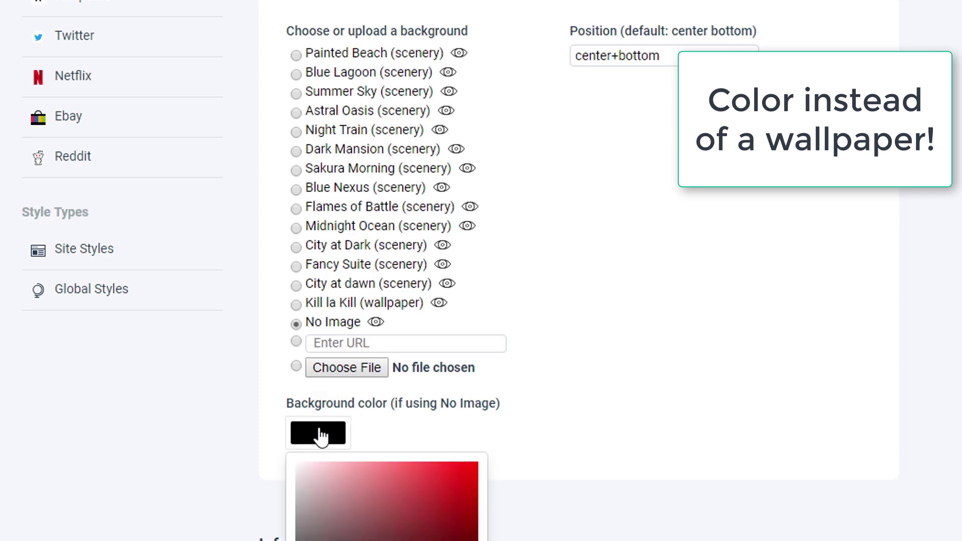
scroll(288, 370, down, 5)
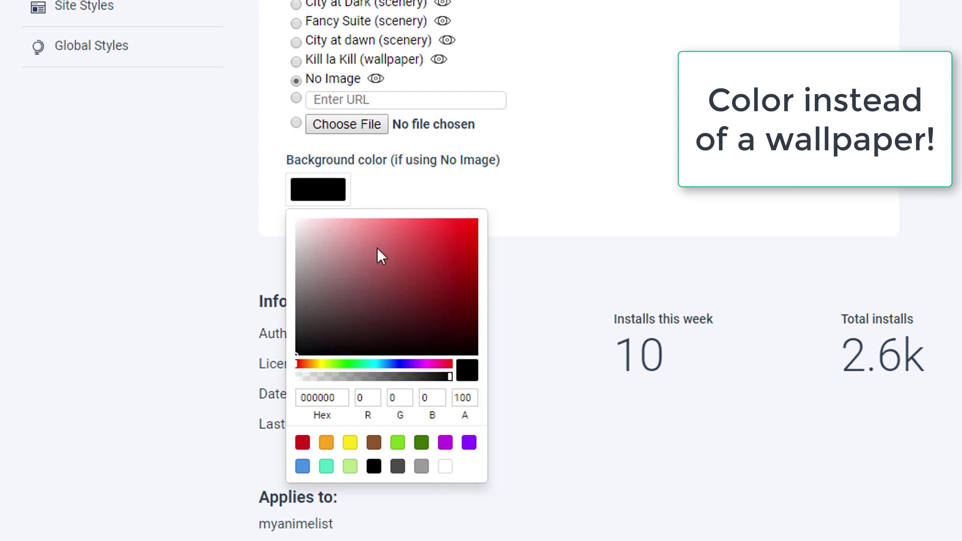
mouse_move(377, 247)
mouse_down()
mouse_move(401, 216)
mouse_move(465, 221)
mouse_move(478, 279)
mouse_move(475, 344)
mouse_move(477, 297)
mouse_up()
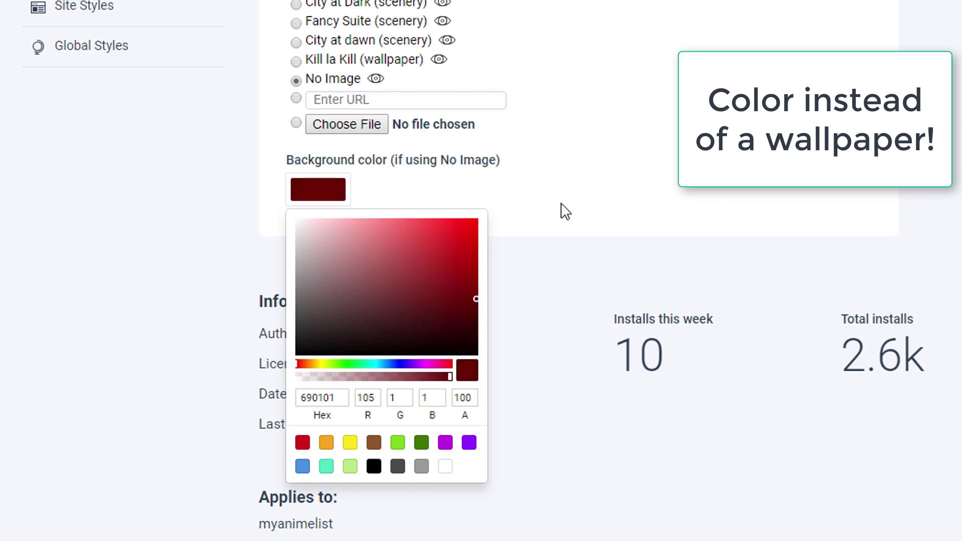
click(612, 182)
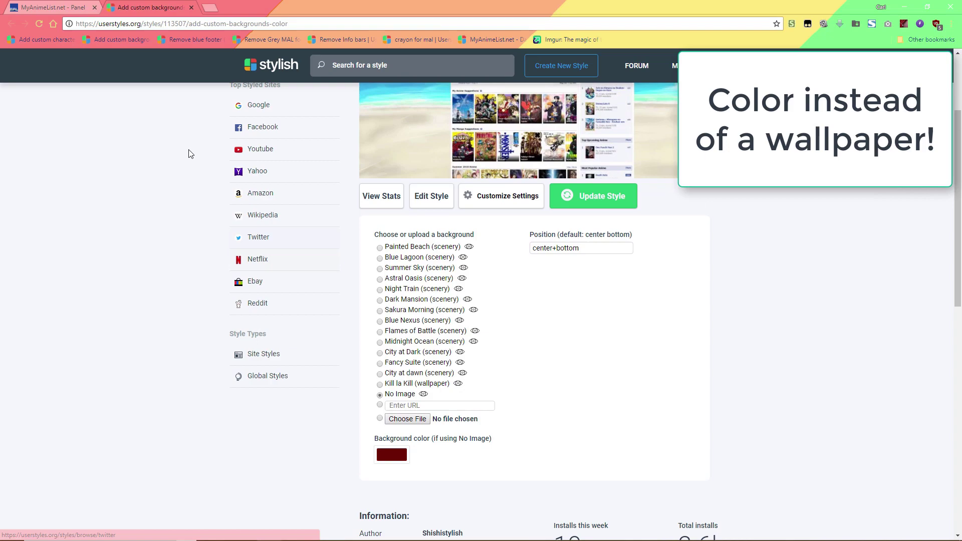
click(72, 7)
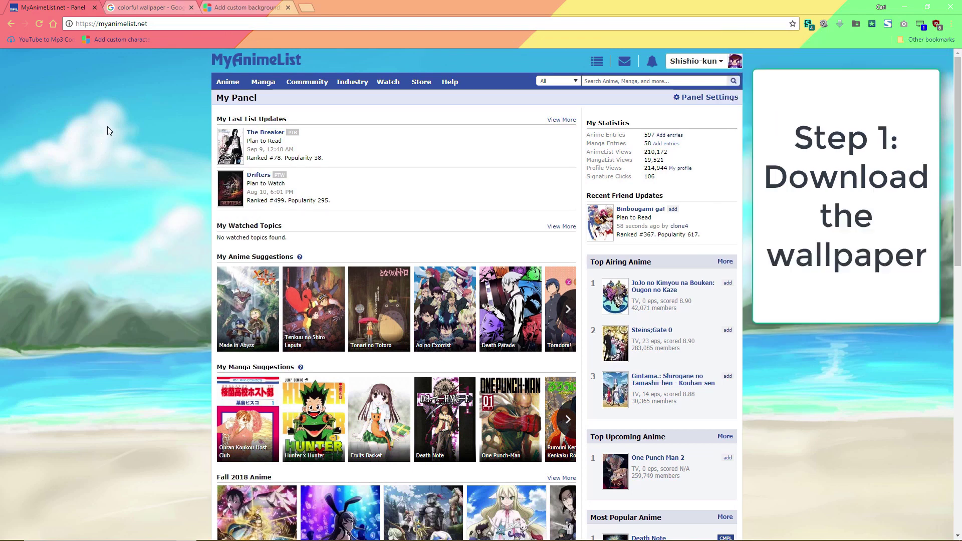
- Save the purple polygon colorful wallpaper from Google Images to Downloads
click(167, 6)
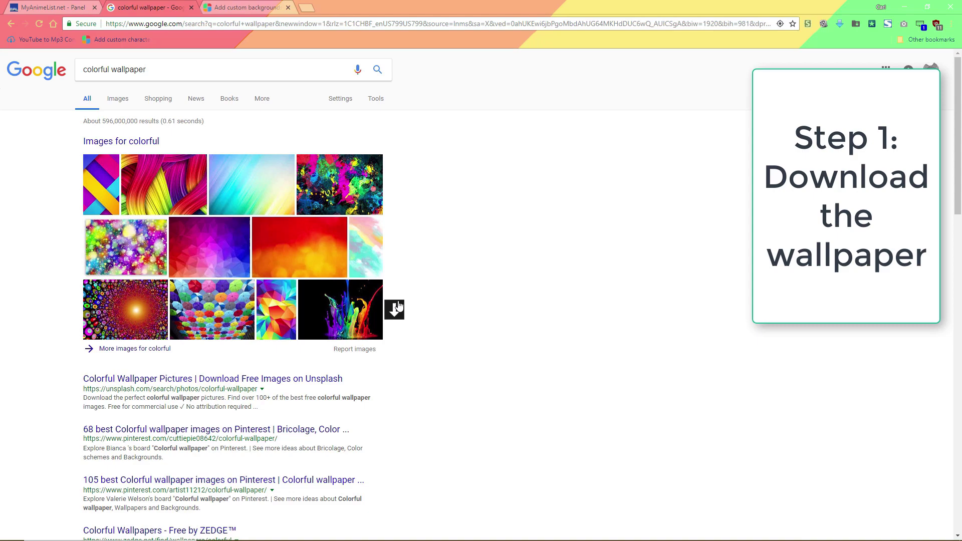
click(121, 98)
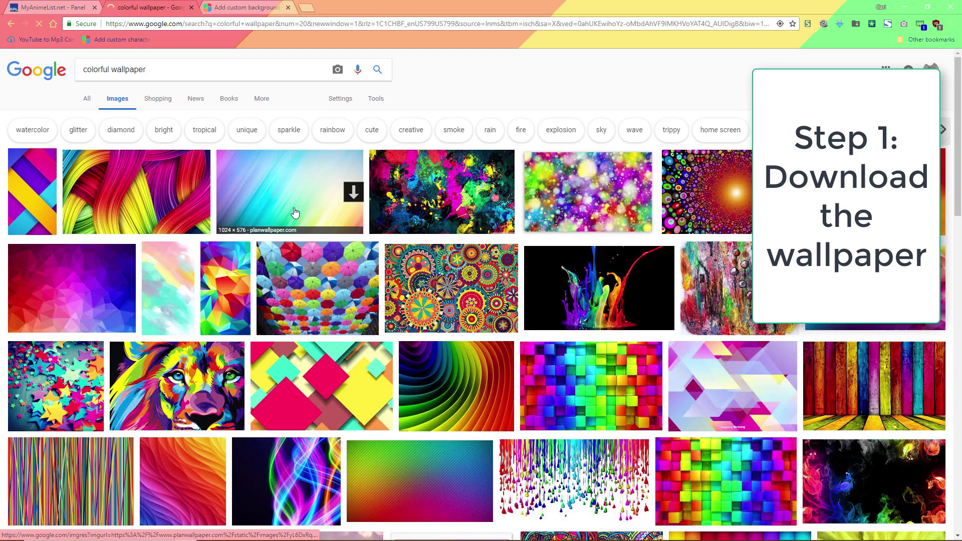
click(66, 278)
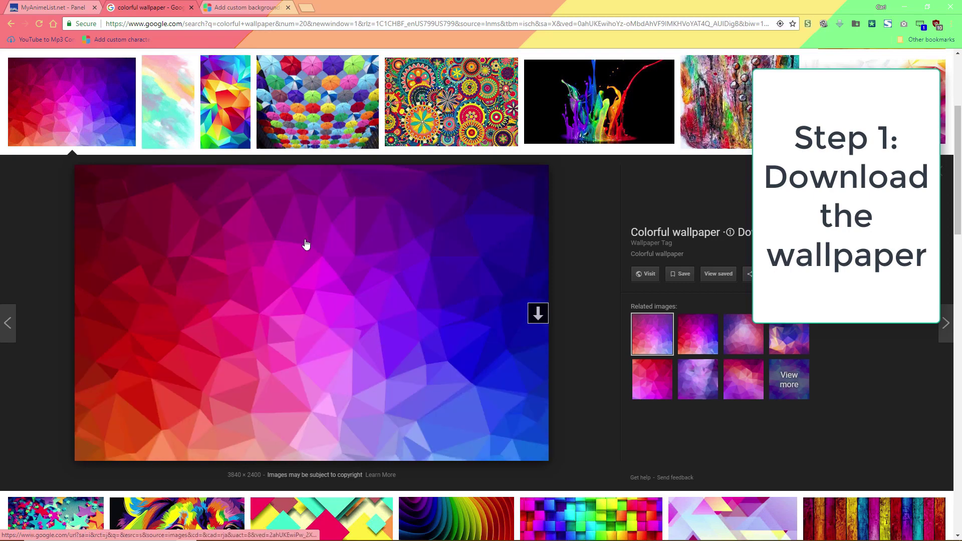
right_click(307, 244)
click(421, 327)
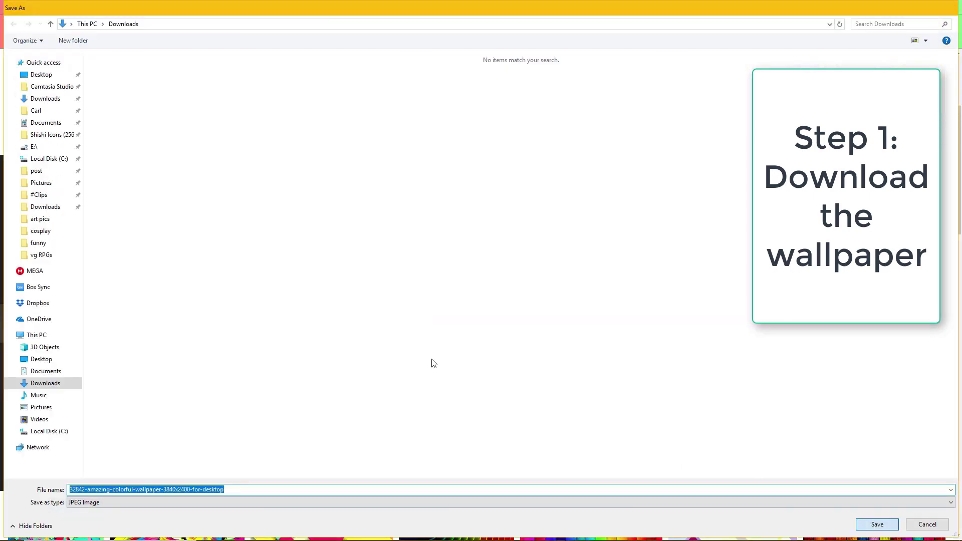
key(Return)
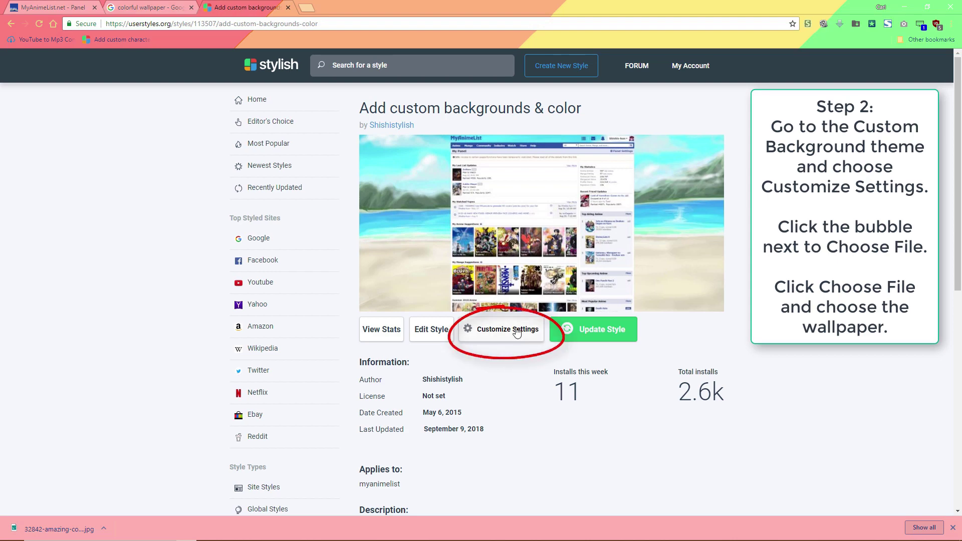
- Set the style's background to an uploaded file, the downloaded polygon wallpaper
click(517, 333)
scroll(517, 333, down, 4)
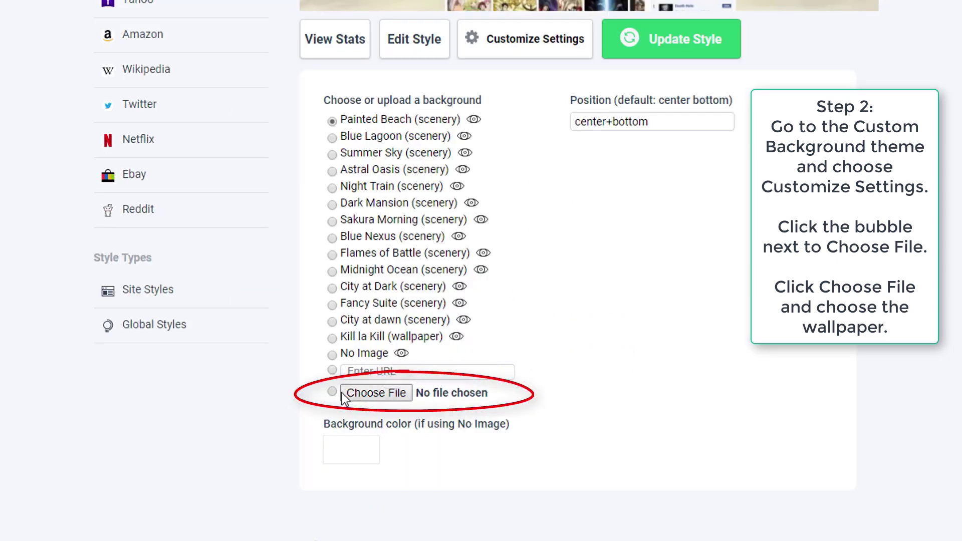
click(332, 391)
click(394, 392)
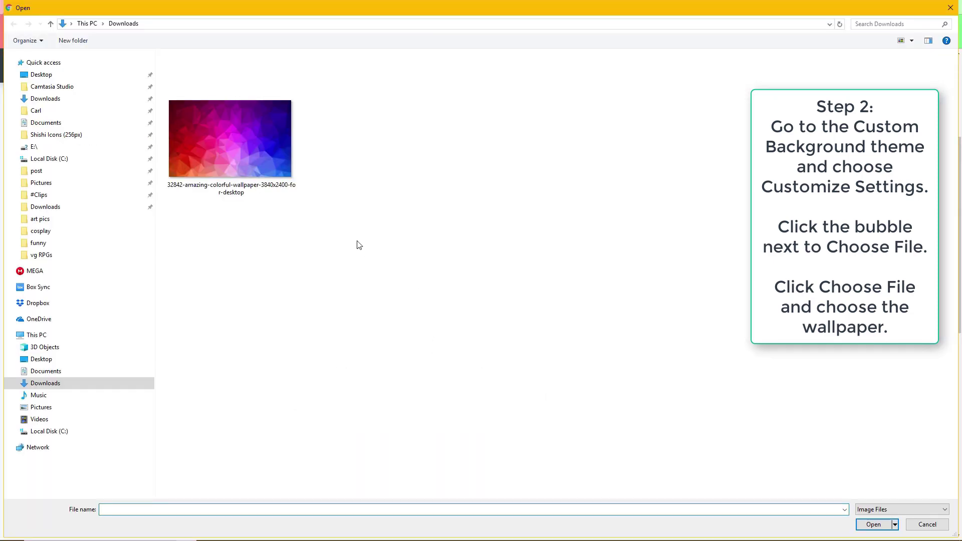
double_click(259, 144)
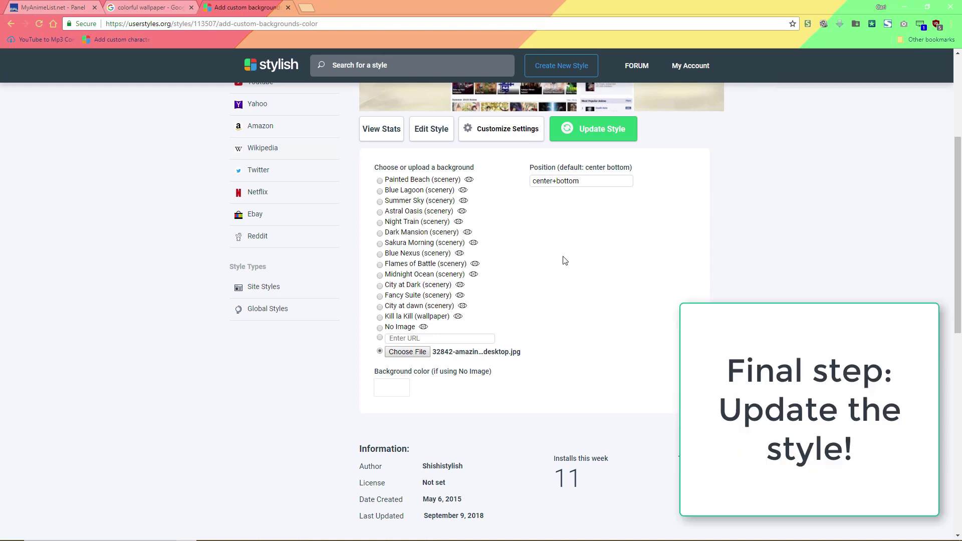
- Update the style with the new wallpaper and view it on MyAnimeList
scroll(565, 259, up, 2)
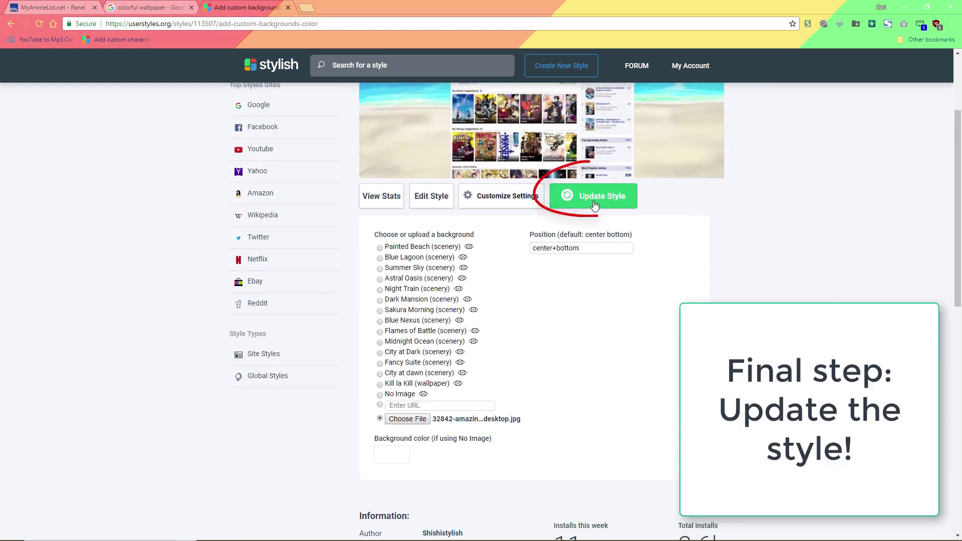
click(595, 205)
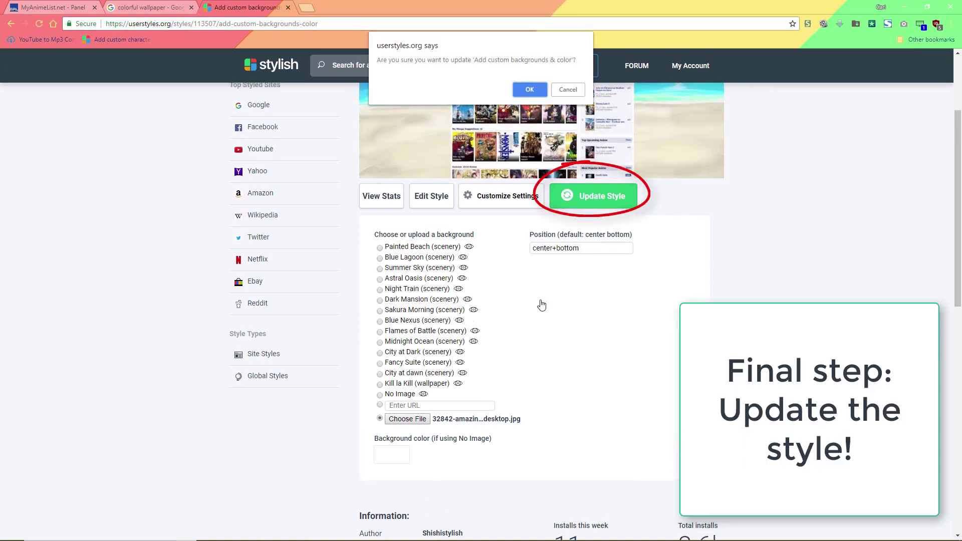
click(538, 91)
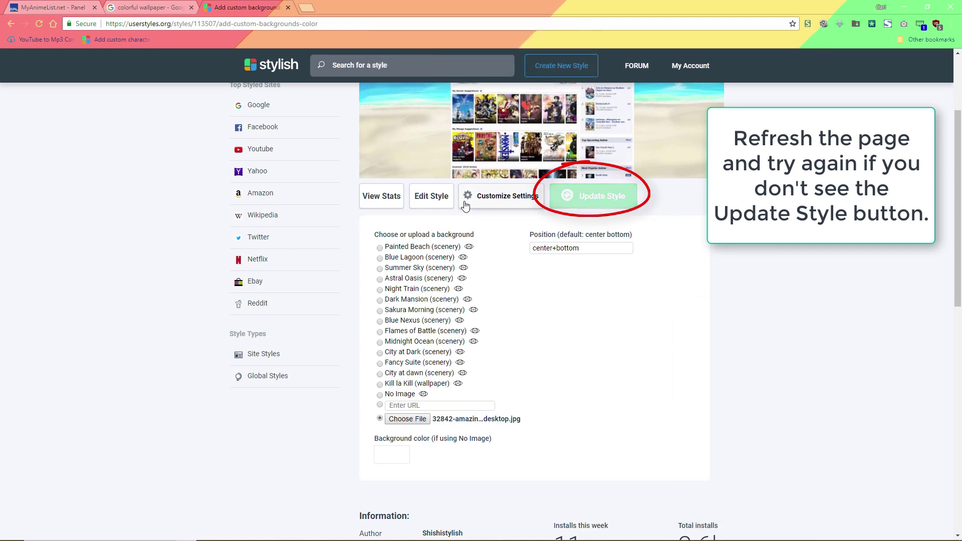
scroll(189, 270, up, 3)
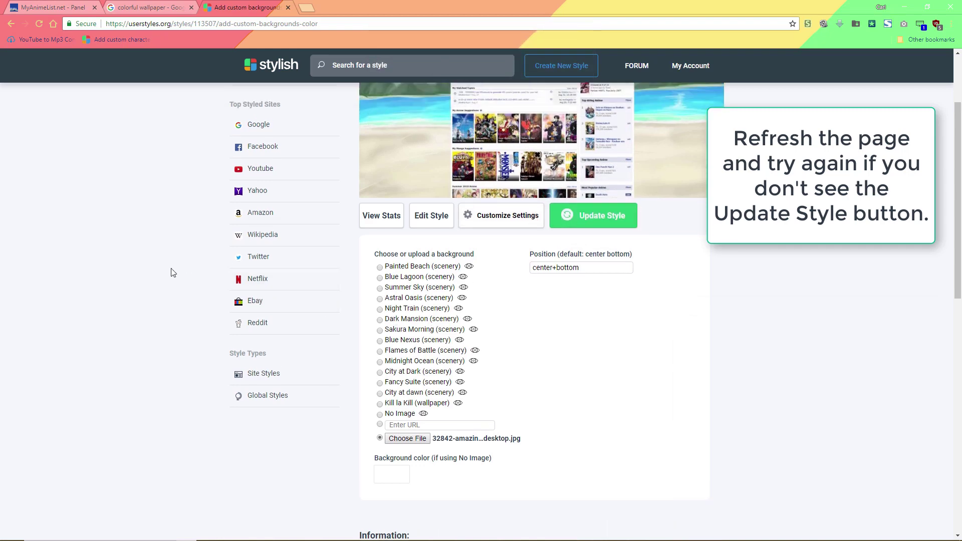
click(58, 9)
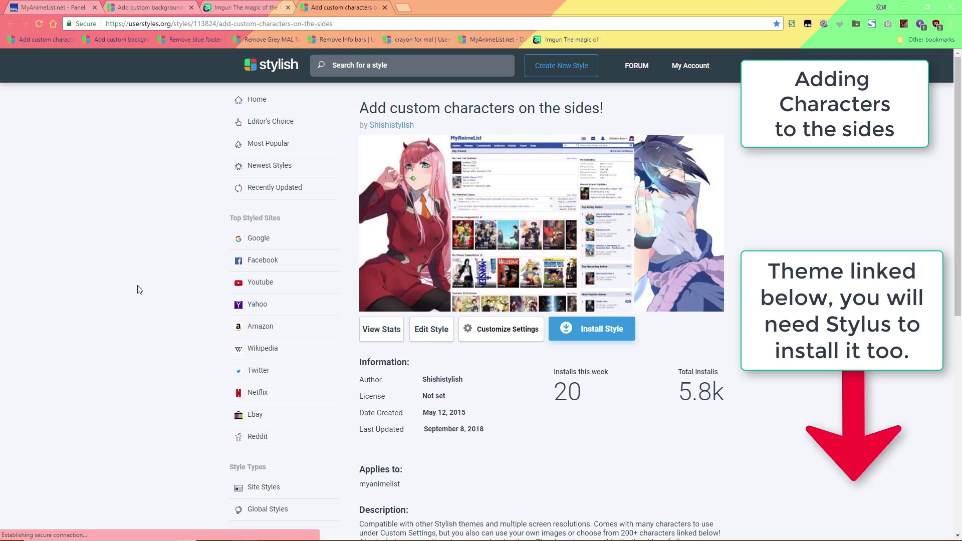
- Install 'Add custom characters on the sides!' into Stylus, check MyAnimeList, then return
scroll(139, 290, down, 1)
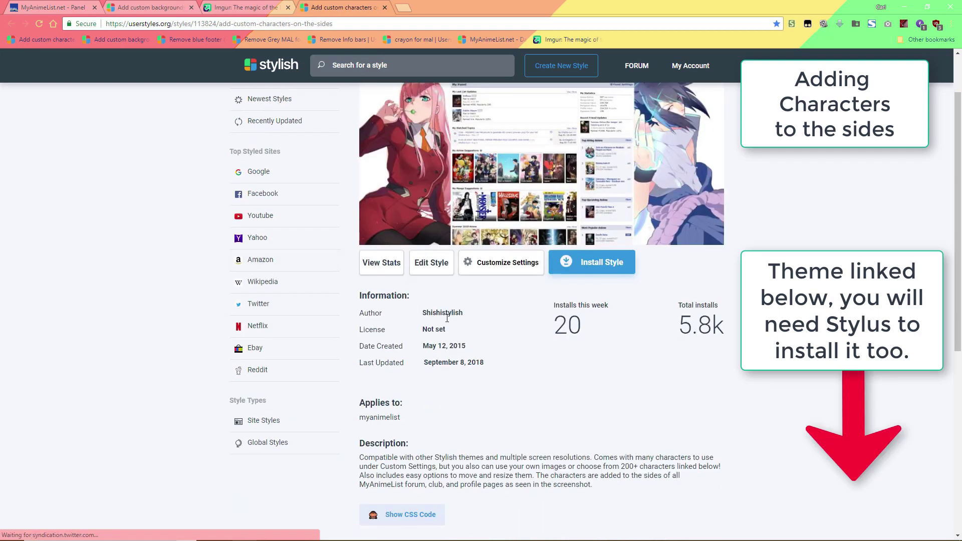
click(602, 268)
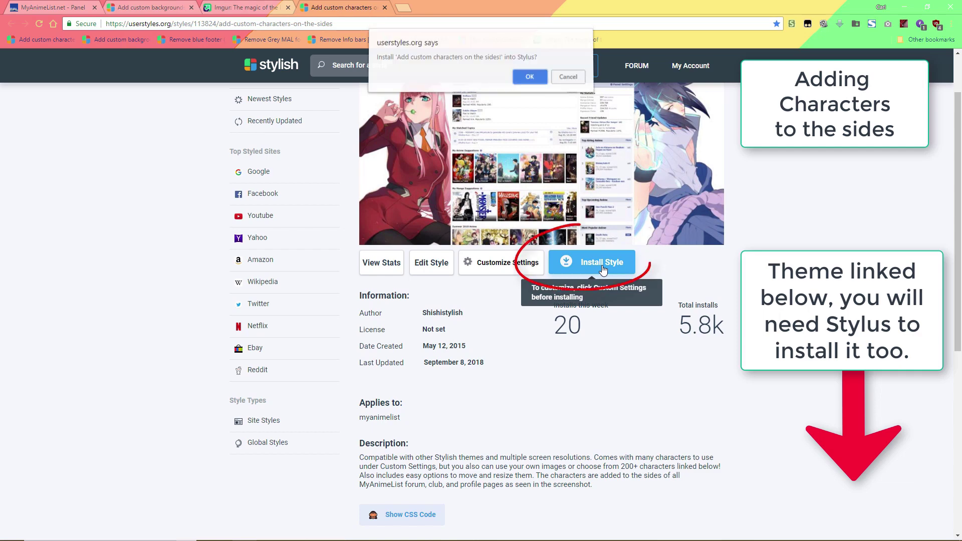
click(528, 80)
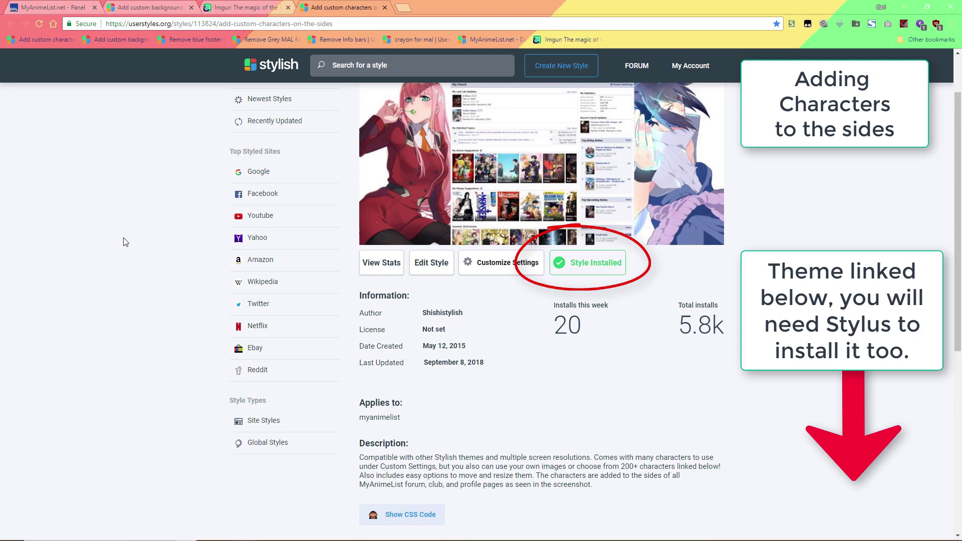
click(40, 9)
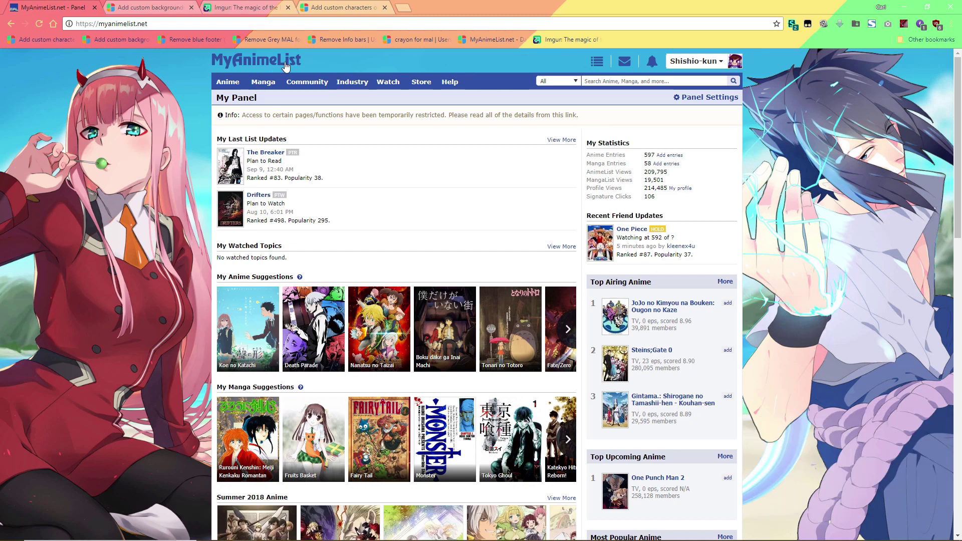
click(339, 8)
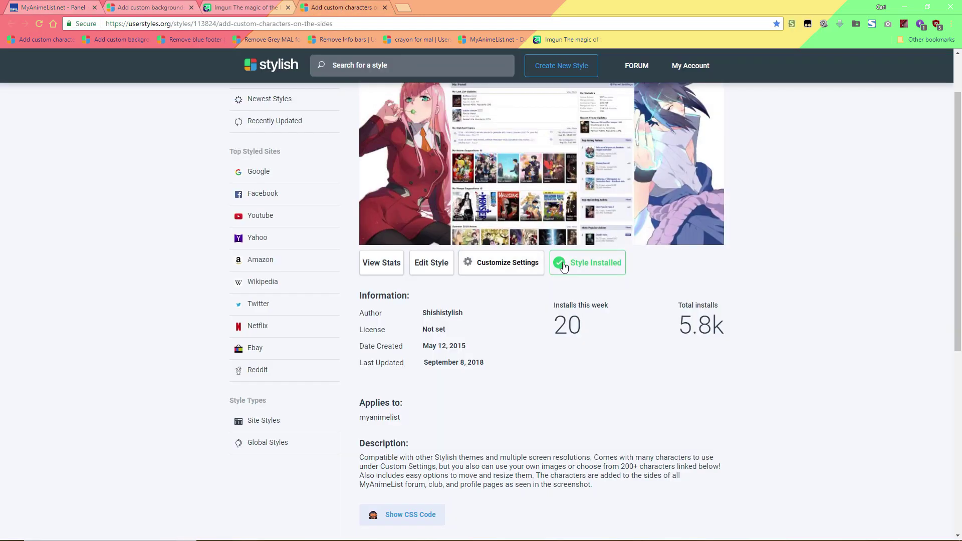
- Pick Hestia (DanMachi) for the left character and Natsumi (Date a live) for the right
click(498, 266)
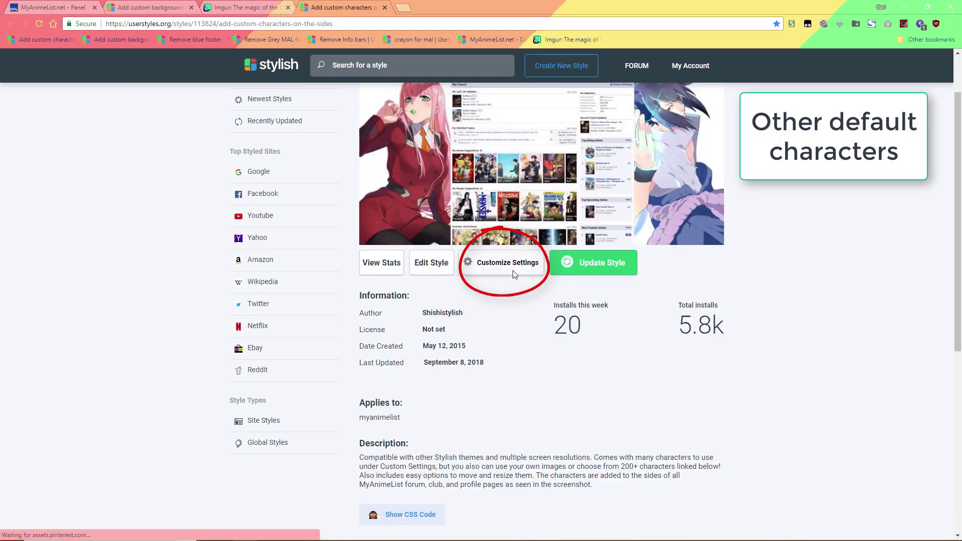
scroll(396, 320, down, 1)
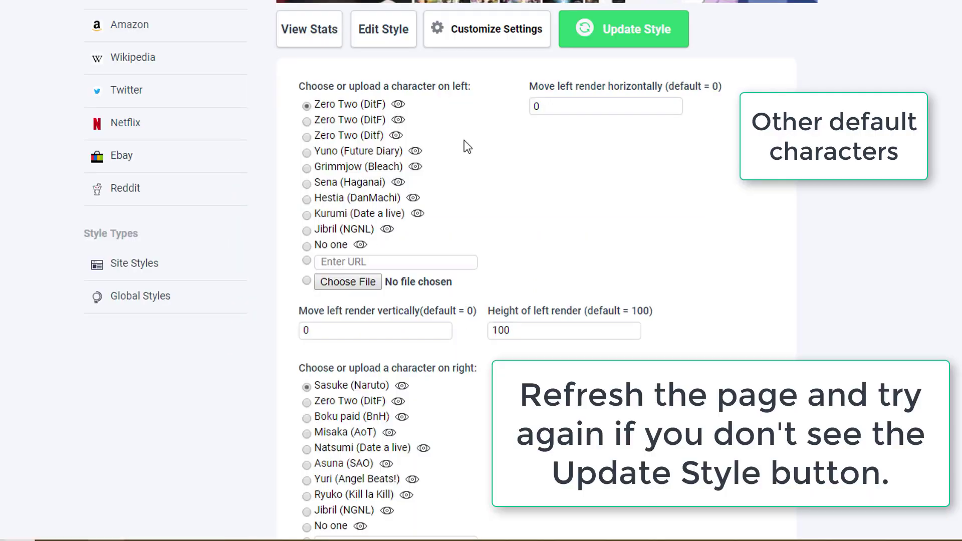
click(309, 154)
click(323, 200)
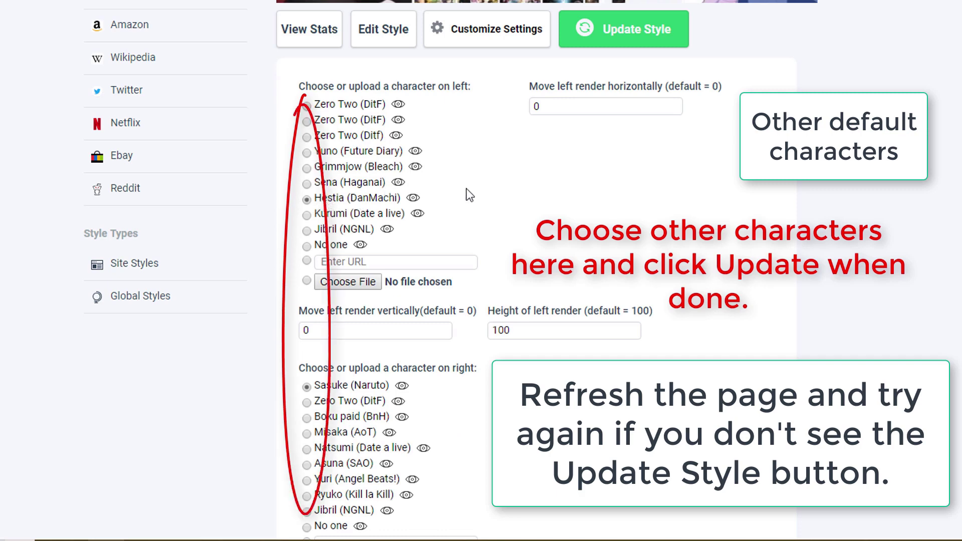
scroll(476, 191, down, 1)
scroll(479, 191, down, 1)
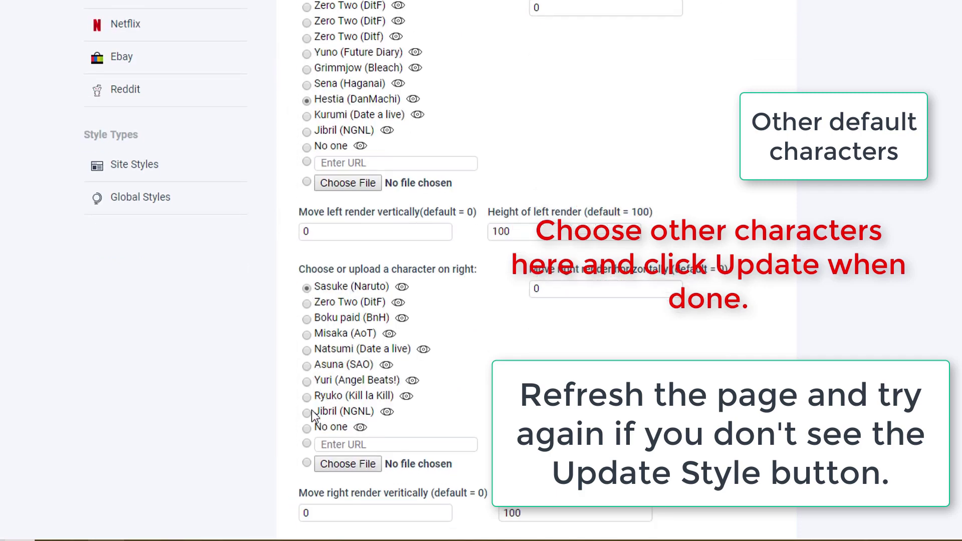
click(307, 366)
click(307, 350)
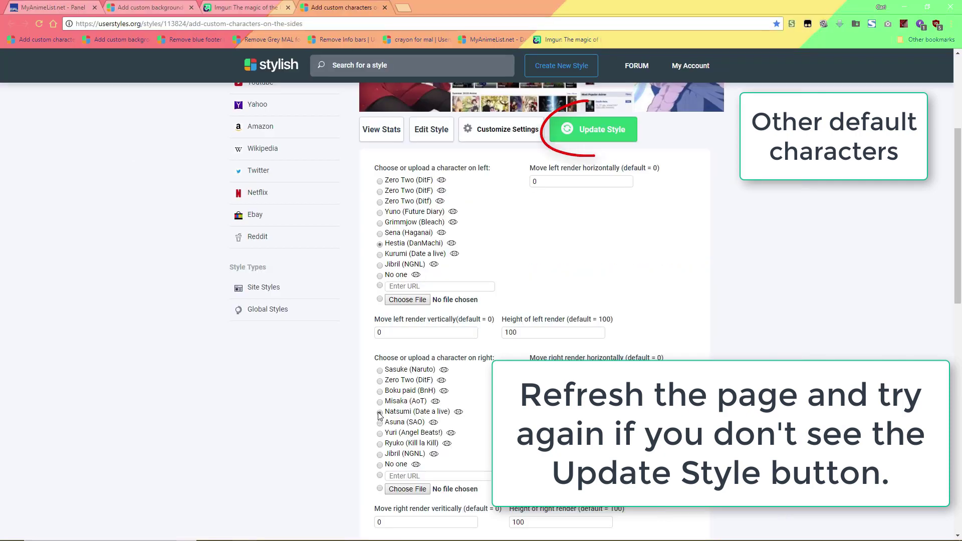
- Update the style with the new characters and return to its settings
click(580, 133)
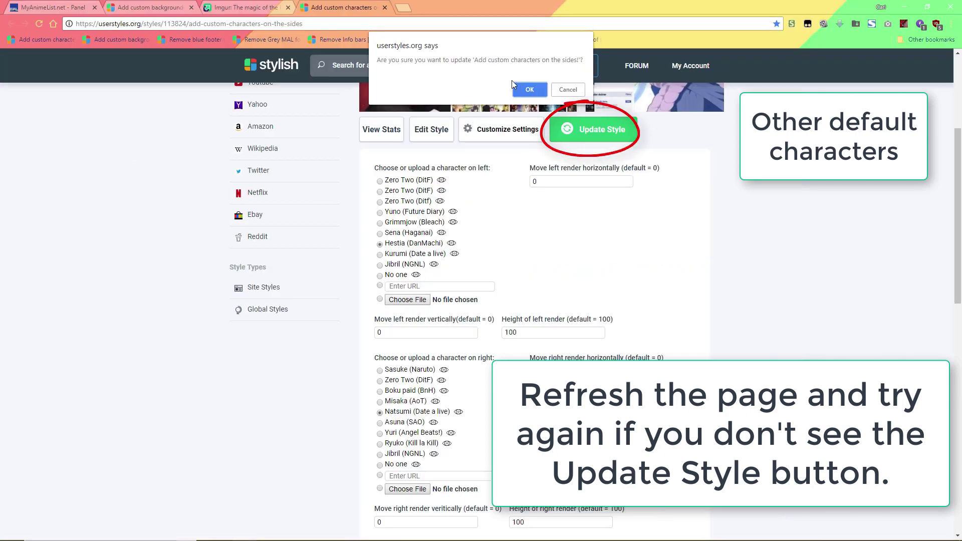
click(530, 85)
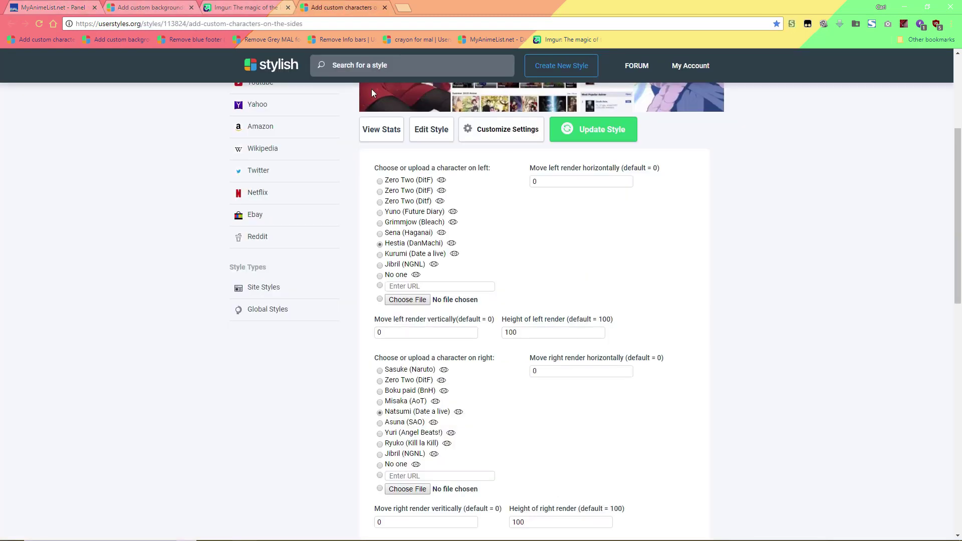
click(340, 7)
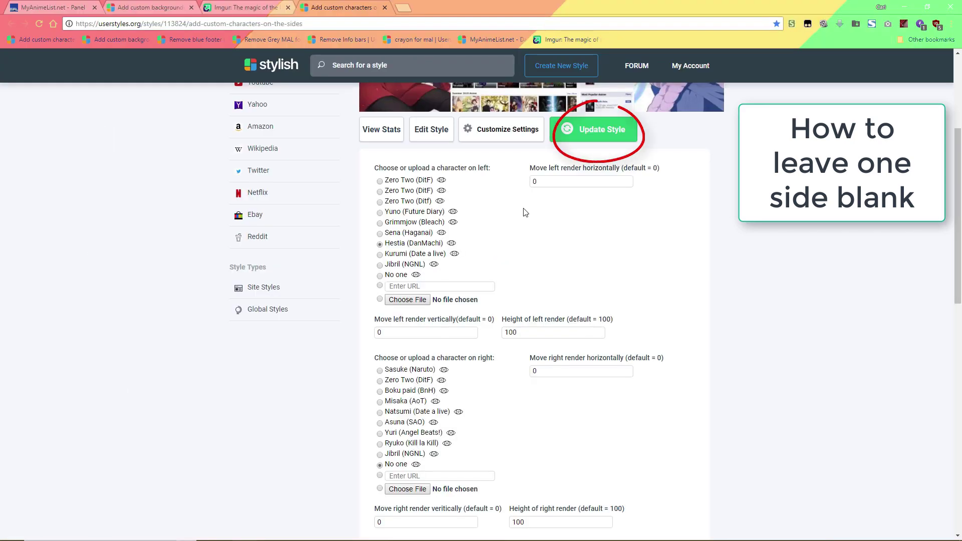
- Save the style with no right character, then set Hestia's horizontal offset to 5
click(565, 128)
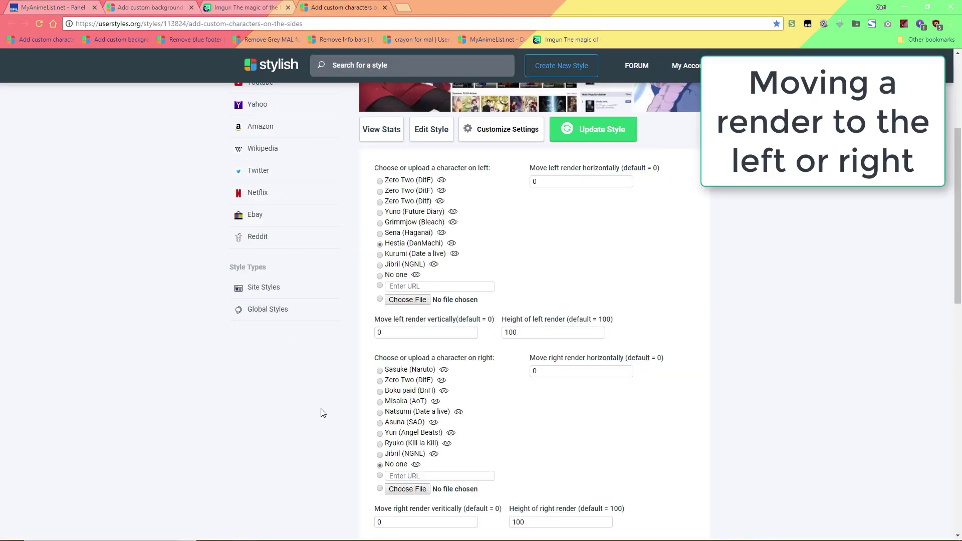
scroll(323, 412, down, 3)
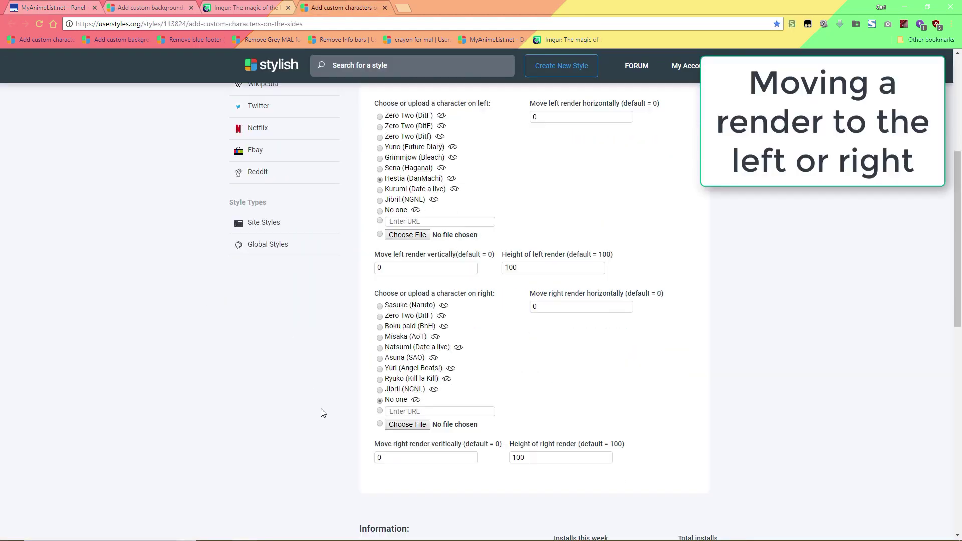
scroll(323, 413, up, 1)
scroll(322, 413, up, 1)
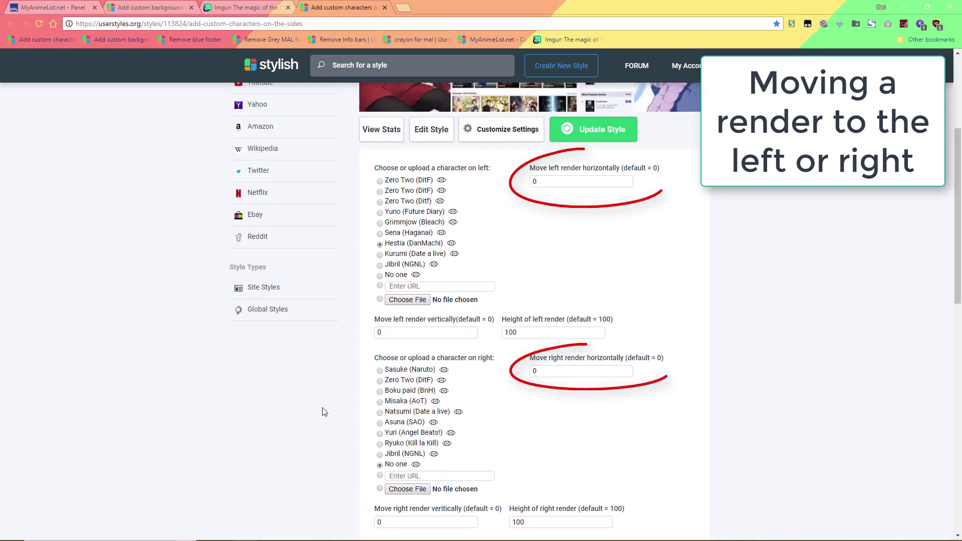
double_click(541, 180)
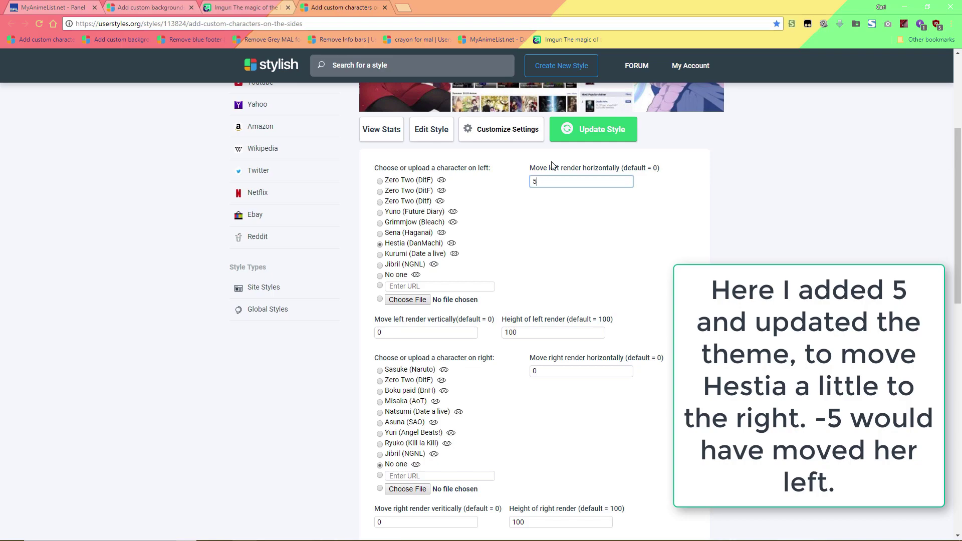
click(576, 139)
- Find K-on renders in Google Images and save the Yui render as a PNG
click(55, 6)
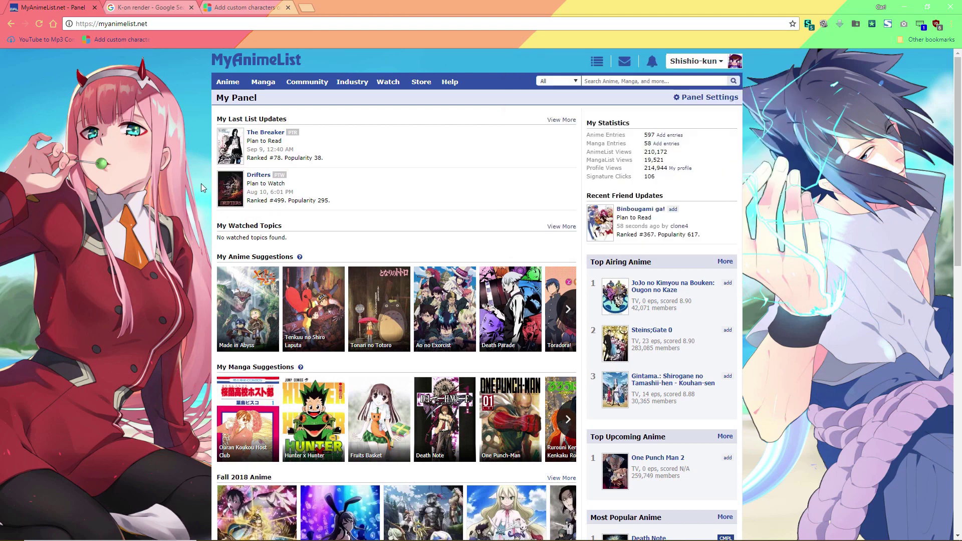
click(148, 9)
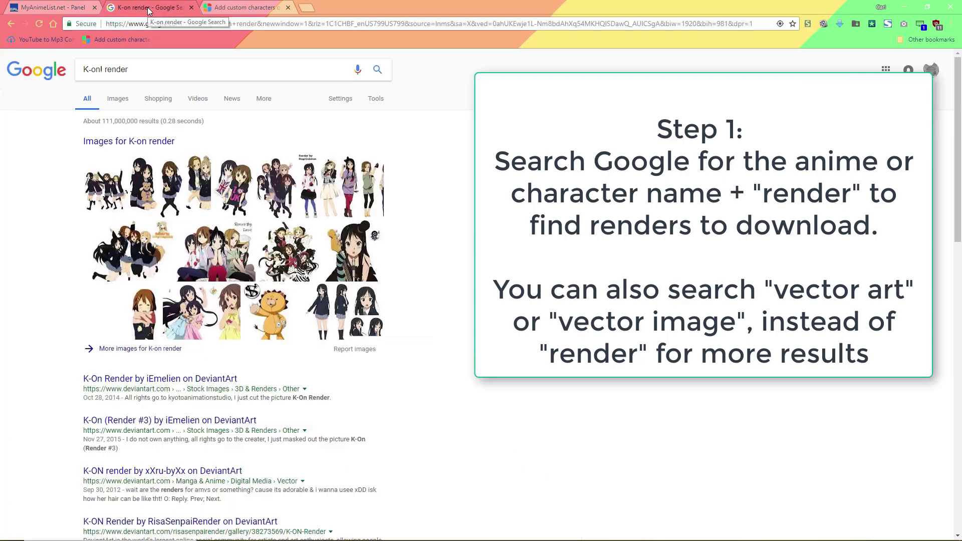
click(116, 99)
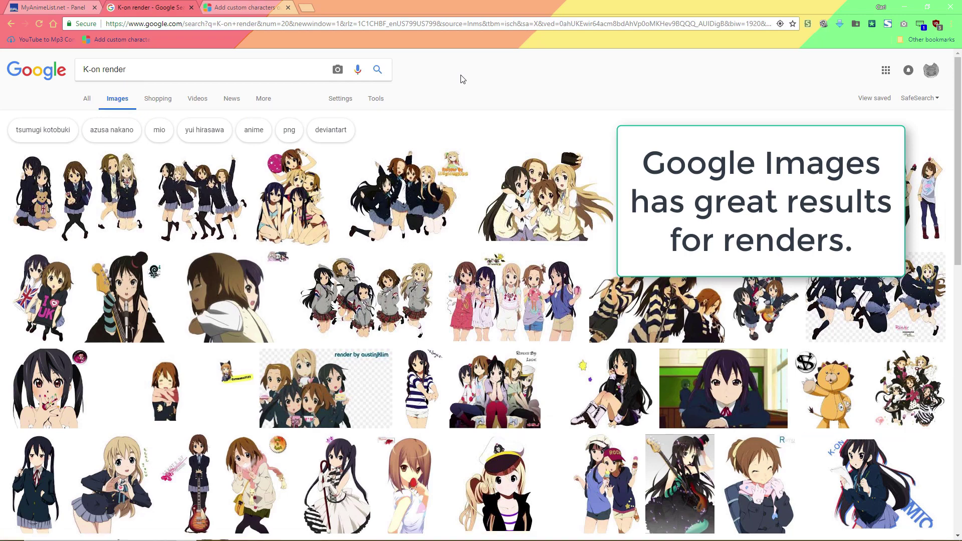
click(671, 195)
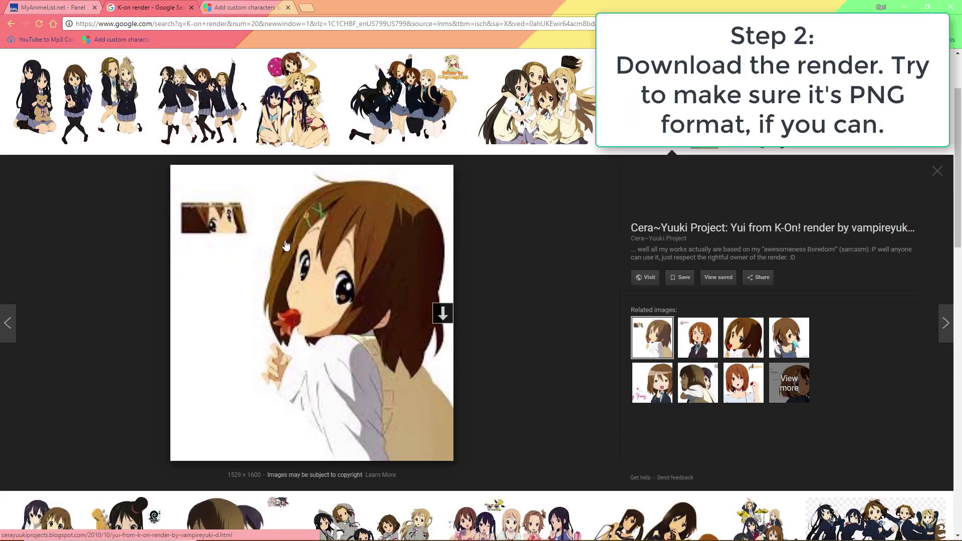
right_click(316, 231)
click(371, 315)
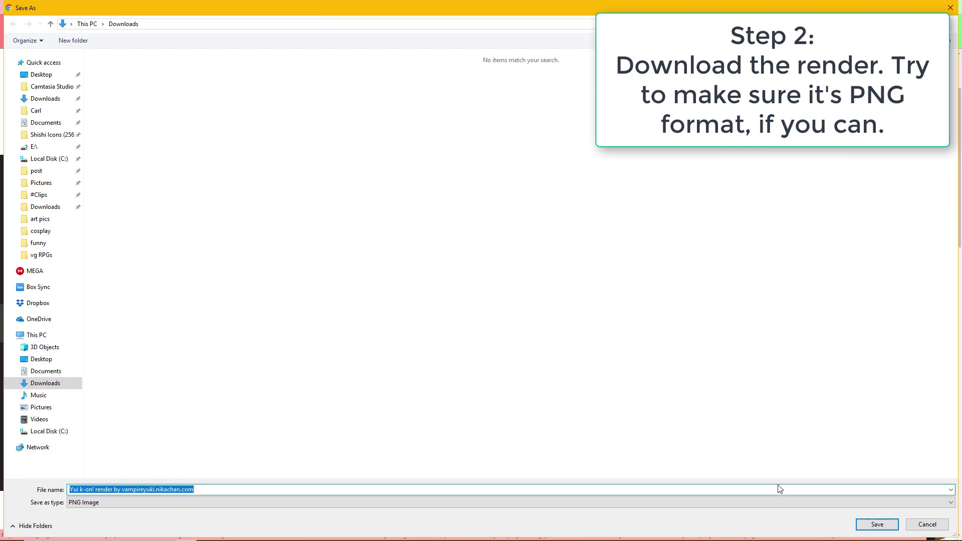
click(860, 525)
- Preview the Azusa K-on render and bring up its save options
scroll(100, 357, down, 6)
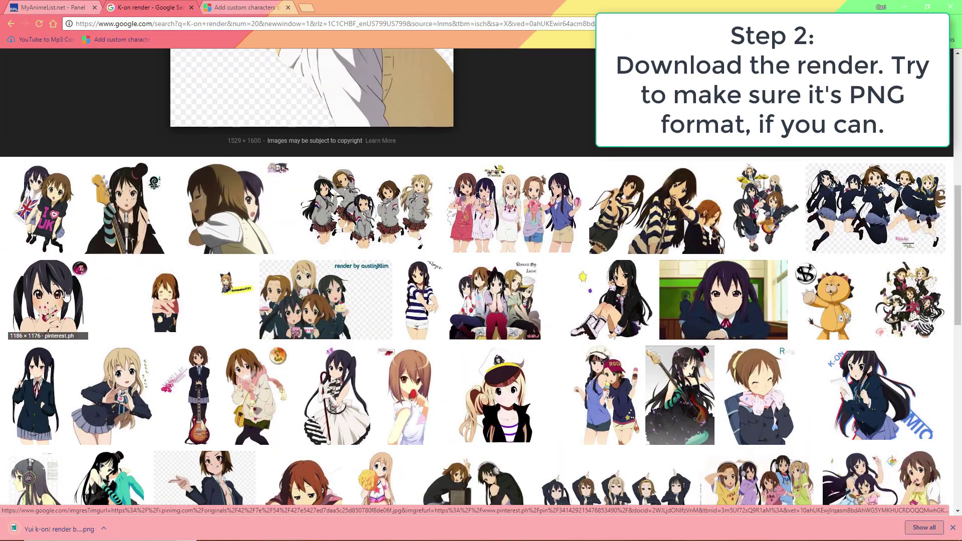
click(47, 299)
scroll(310, 250, down, 3)
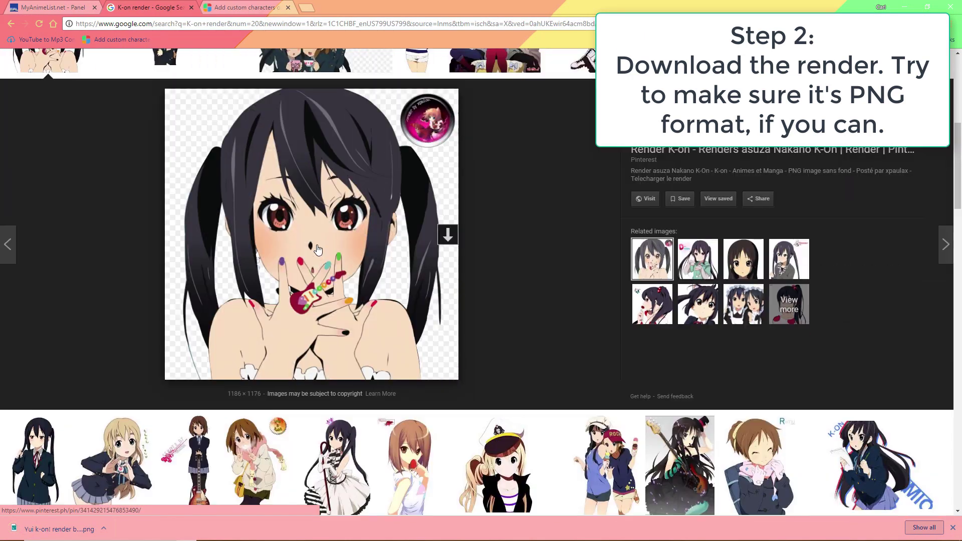
right_click(317, 246)
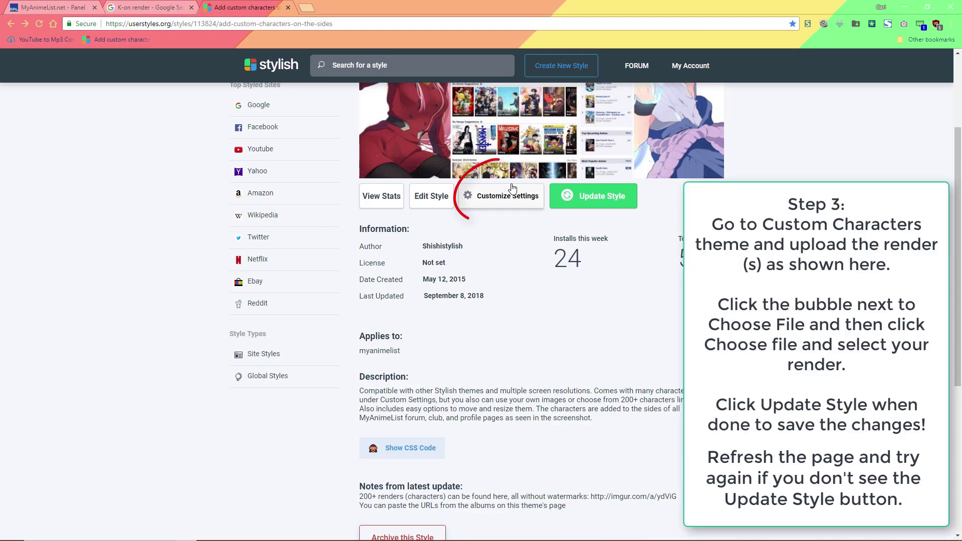
- Upload the Yui render image as the left character
click(505, 203)
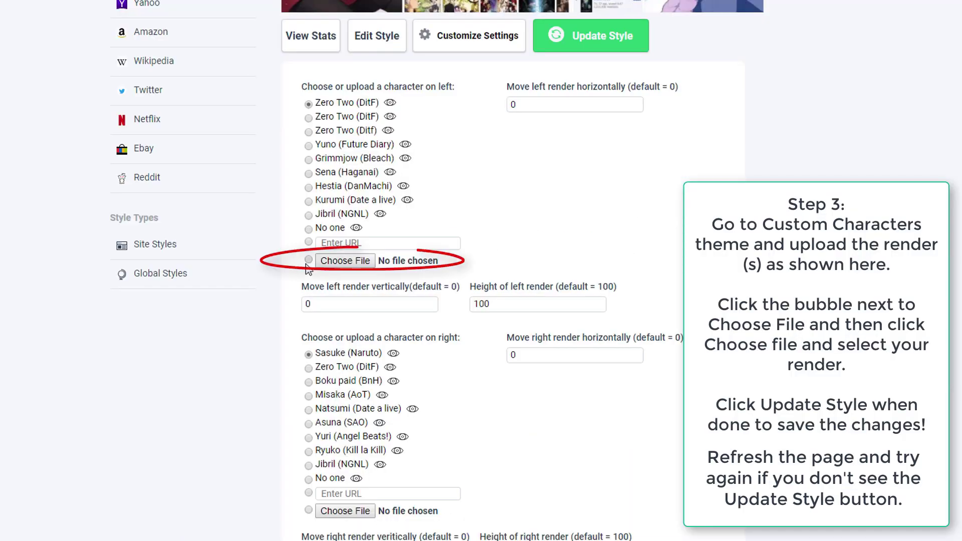
click(308, 260)
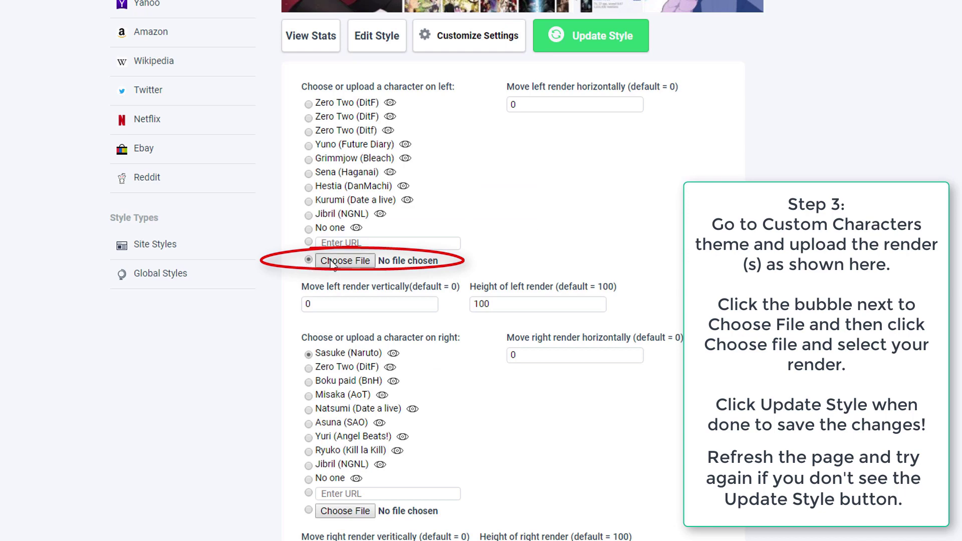
click(353, 264)
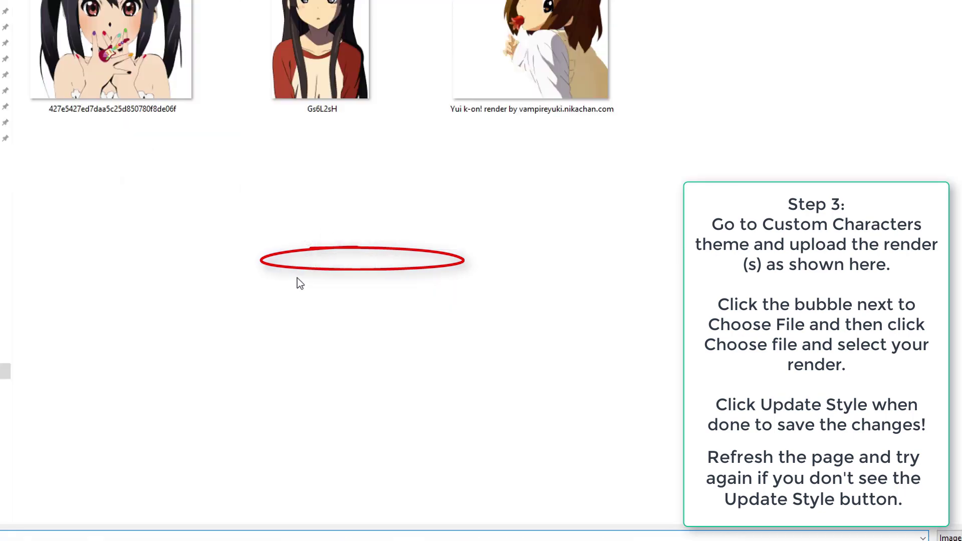
click(515, 93)
double_click(515, 95)
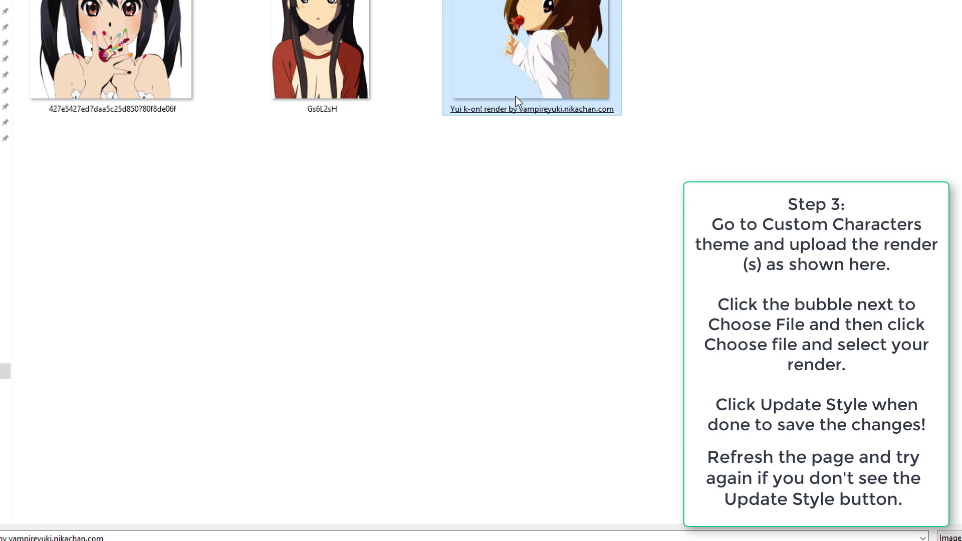
- Upload the Azusa render image as the right character
scroll(505, 269, down, 3)
click(308, 334)
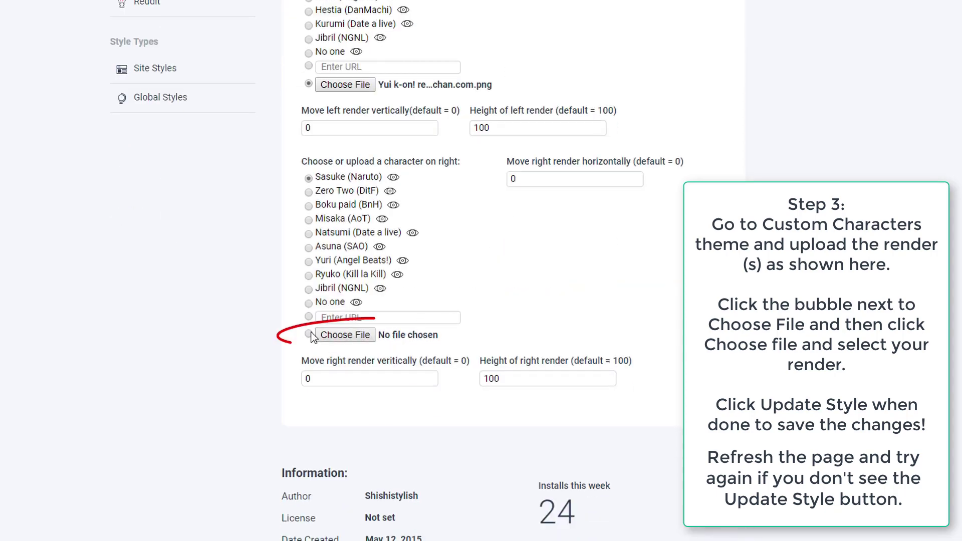
click(335, 334)
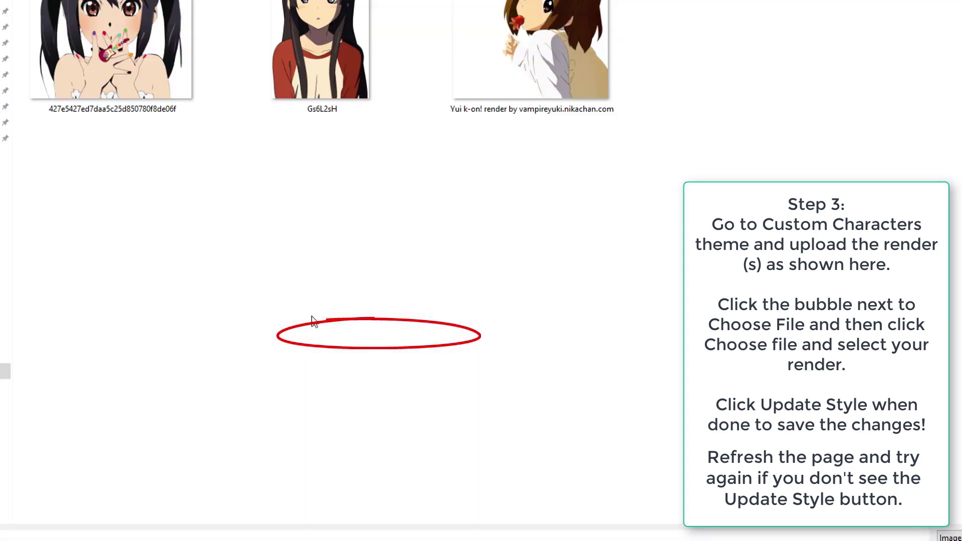
click(114, 48)
double_click(114, 47)
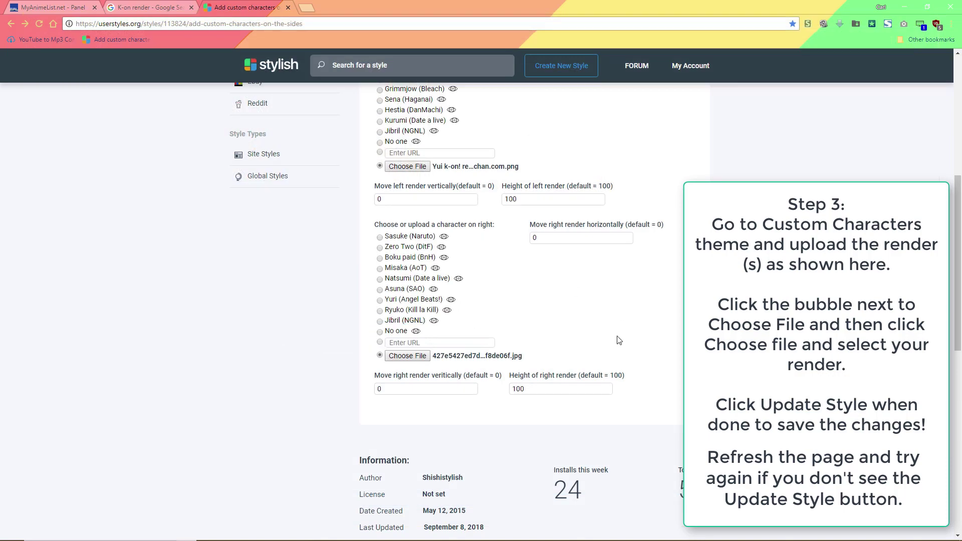
- Update and confirm the style, then view the result on MyAnimeList
scroll(581, 265, up, 5)
click(581, 265)
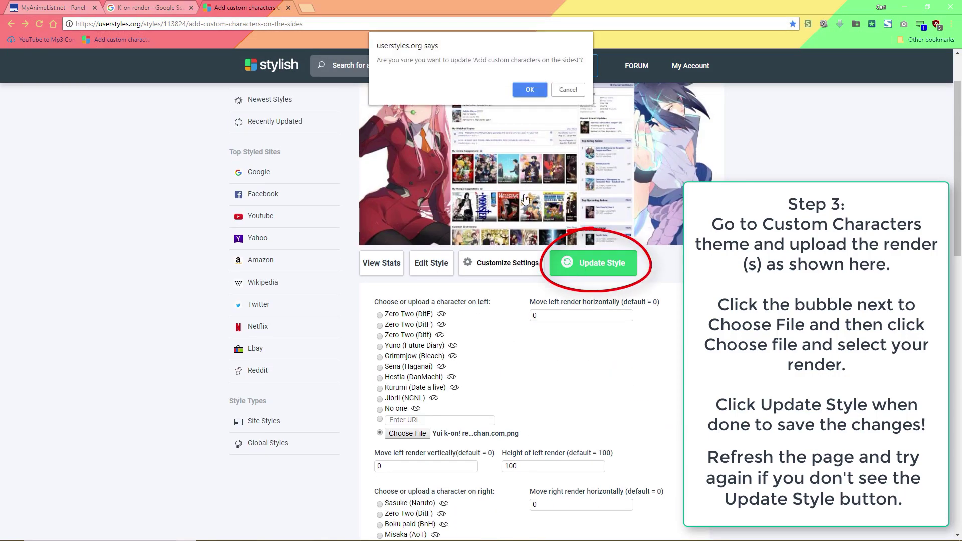
click(517, 87)
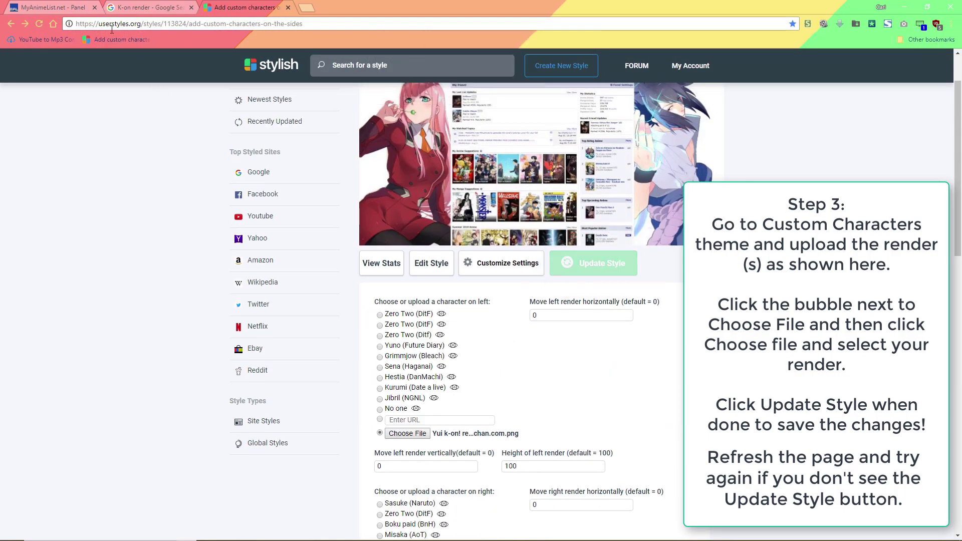
click(70, 8)
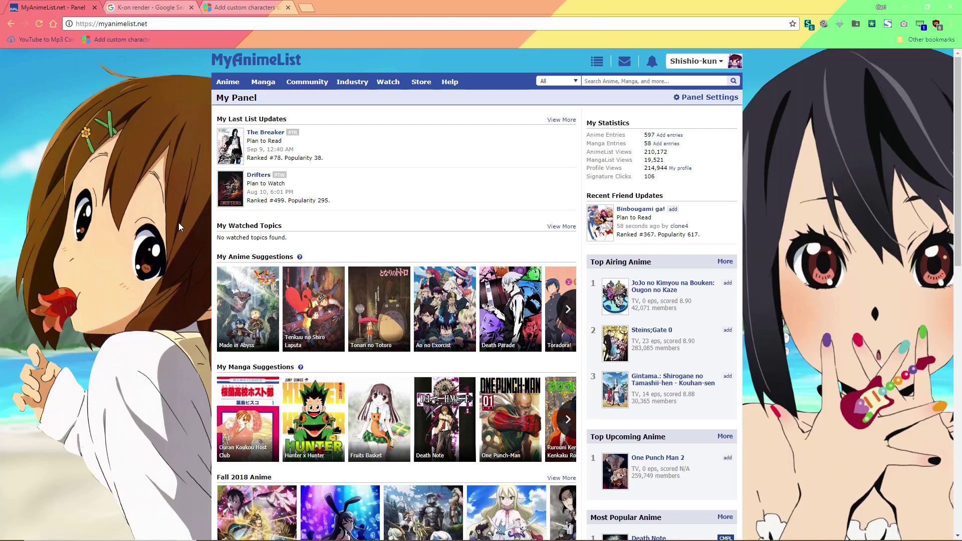
- Swap the right character to the Gs6L2sH render and check it on MyAnimeList
click(245, 10)
scroll(490, 320, down, 3)
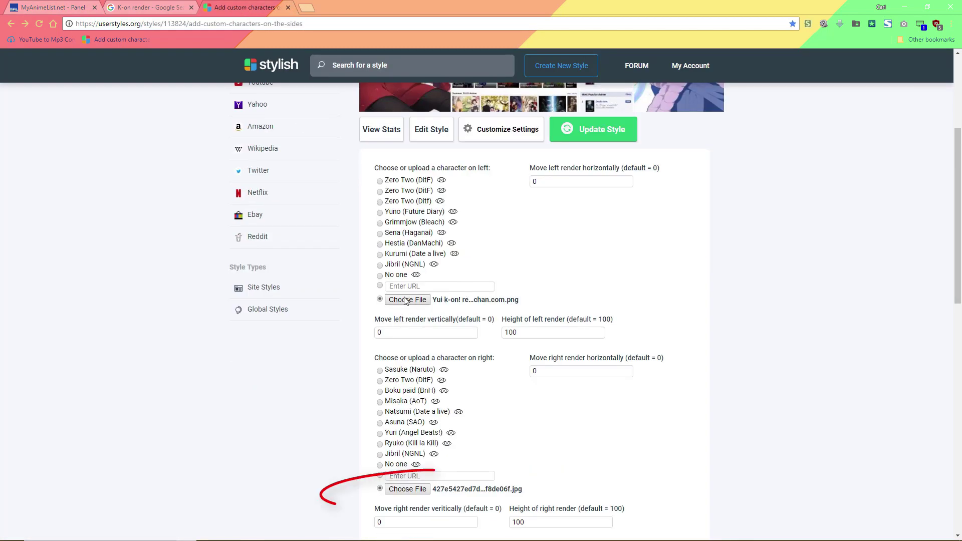
click(407, 489)
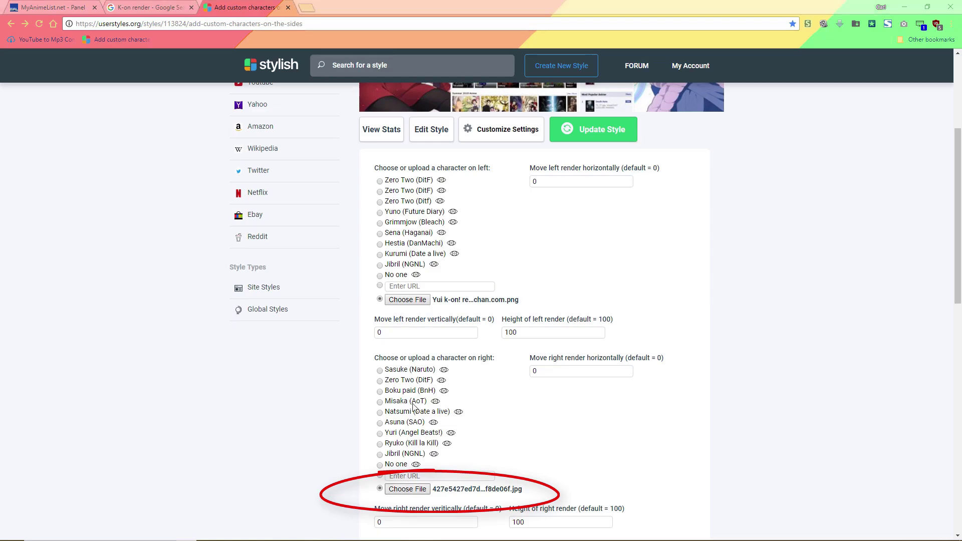
double_click(376, 147)
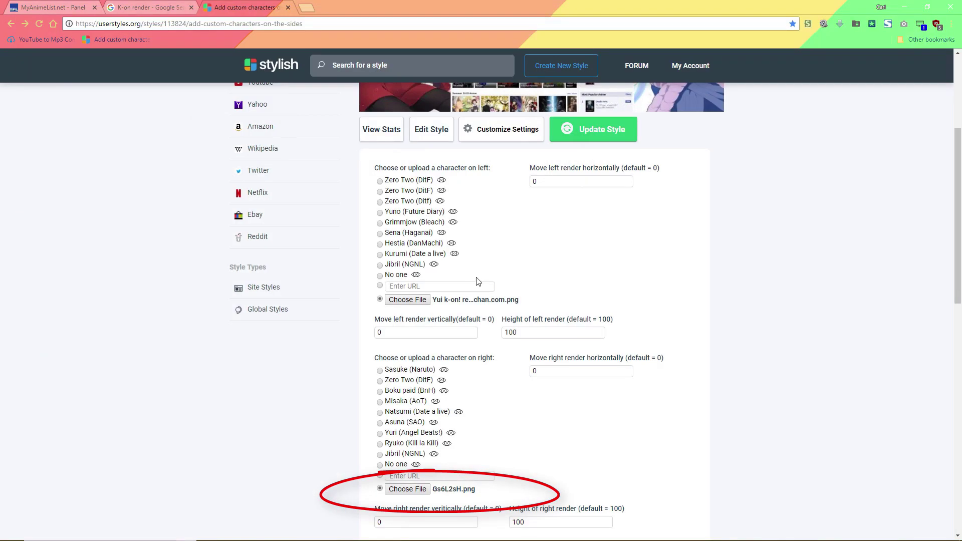
scroll(537, 253, up, 1)
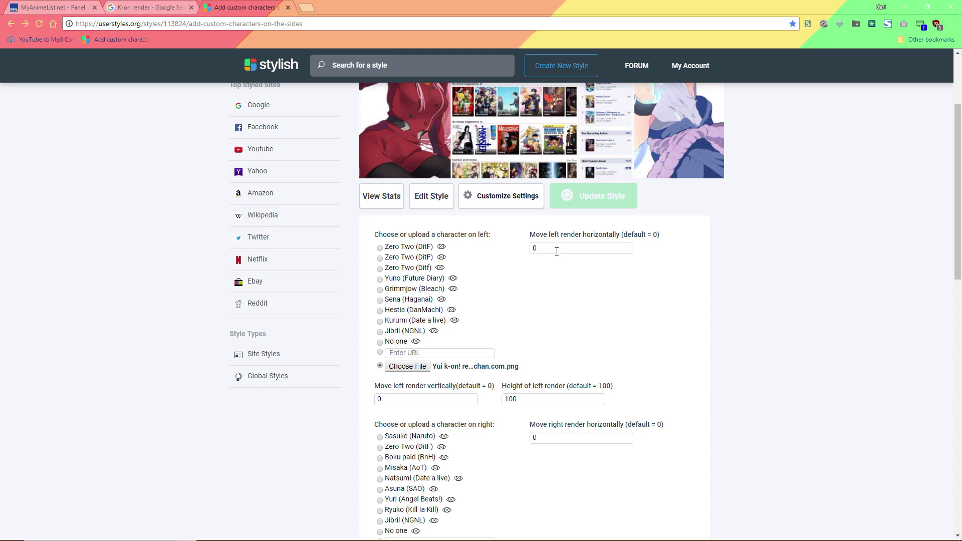
click(64, 9)
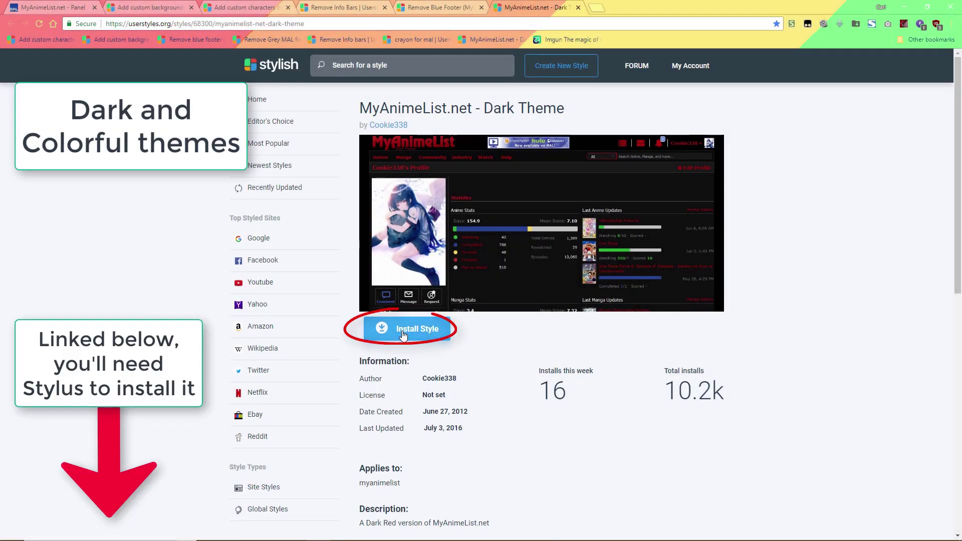
- Install the MyAnimeList.net - Dark Theme style and preview it on MyAnimeList
click(403, 334)
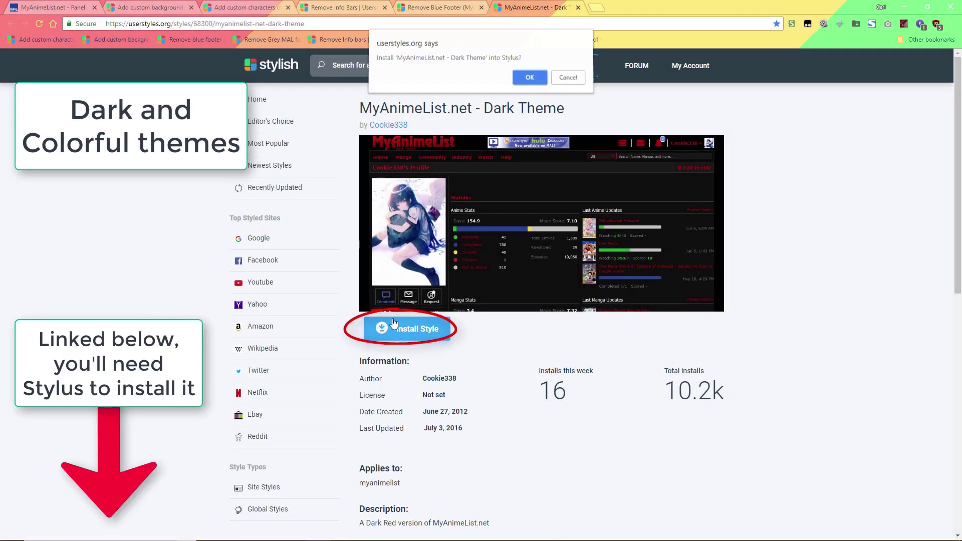
click(530, 80)
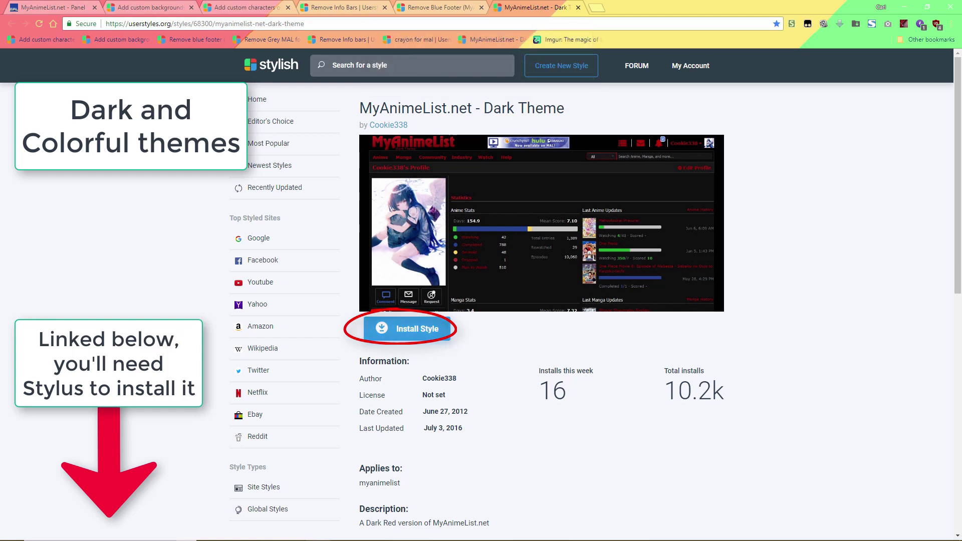
click(72, 9)
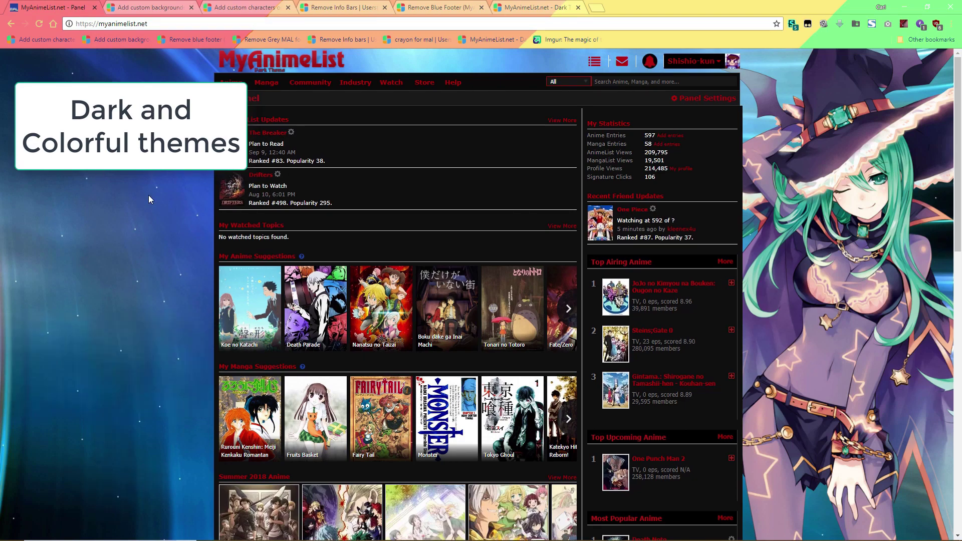
scroll(149, 195, down, 4)
scroll(148, 195, down, 5)
scroll(148, 195, up, 15)
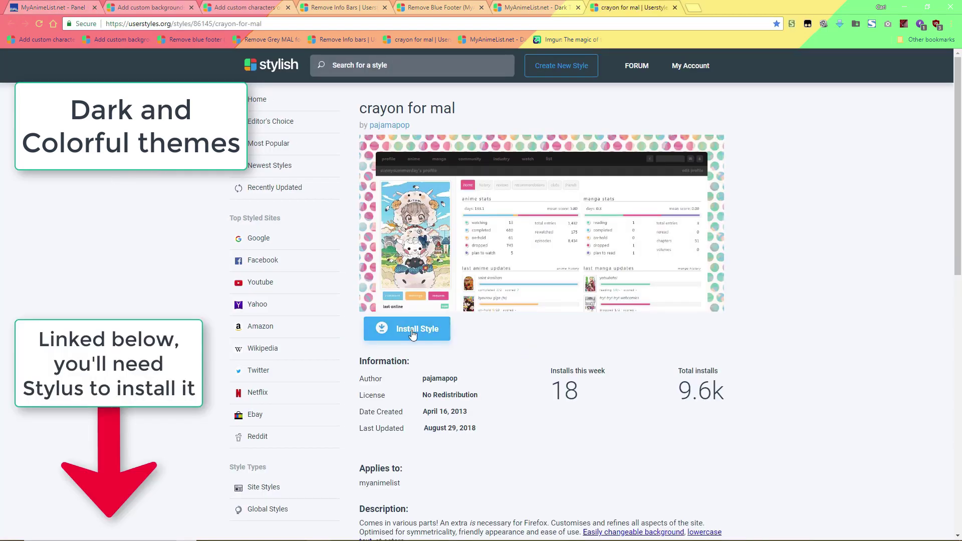
- Install the crayon for mal style and preview it on the MyAnimeList profile page
click(413, 335)
click(528, 80)
click(65, 7)
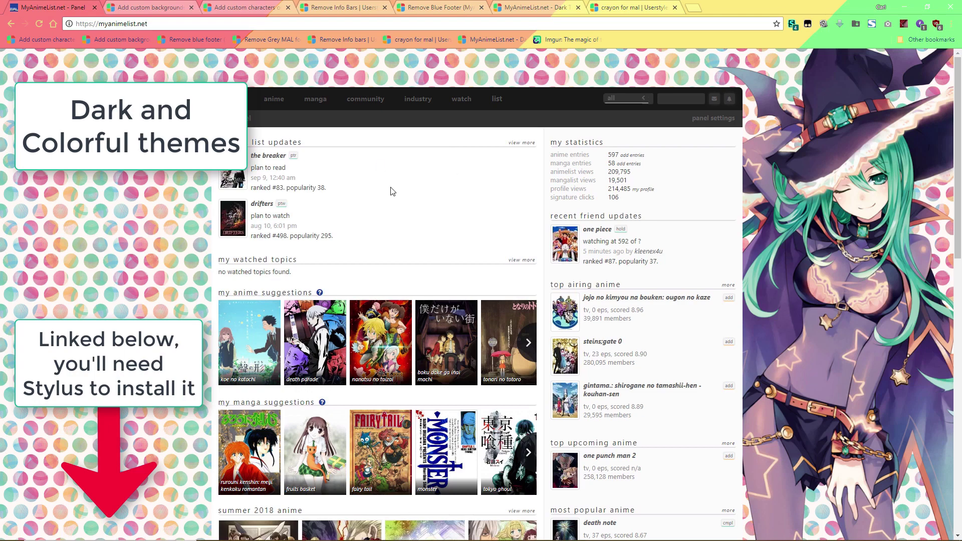
scroll(392, 192, down, 10)
scroll(401, 205, up, 9)
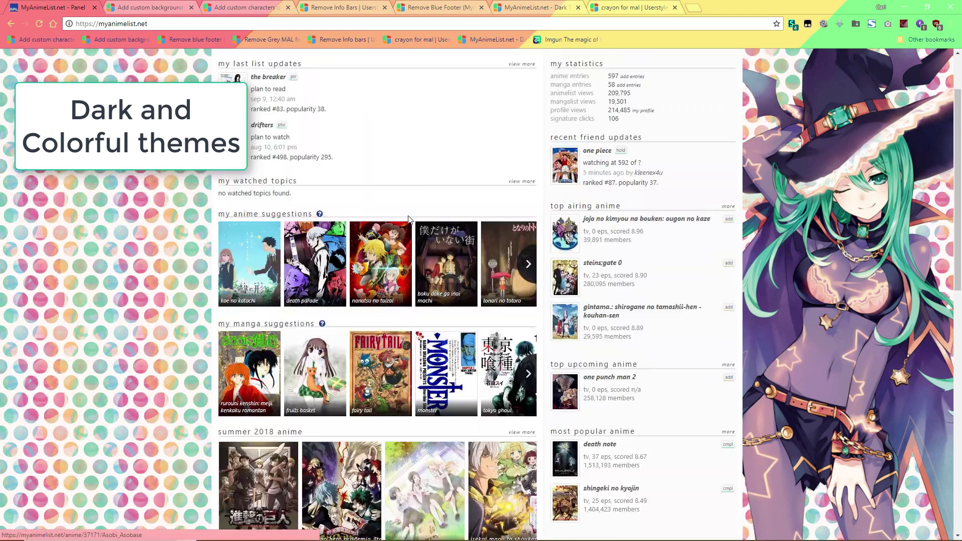
scroll(409, 219, up, 2)
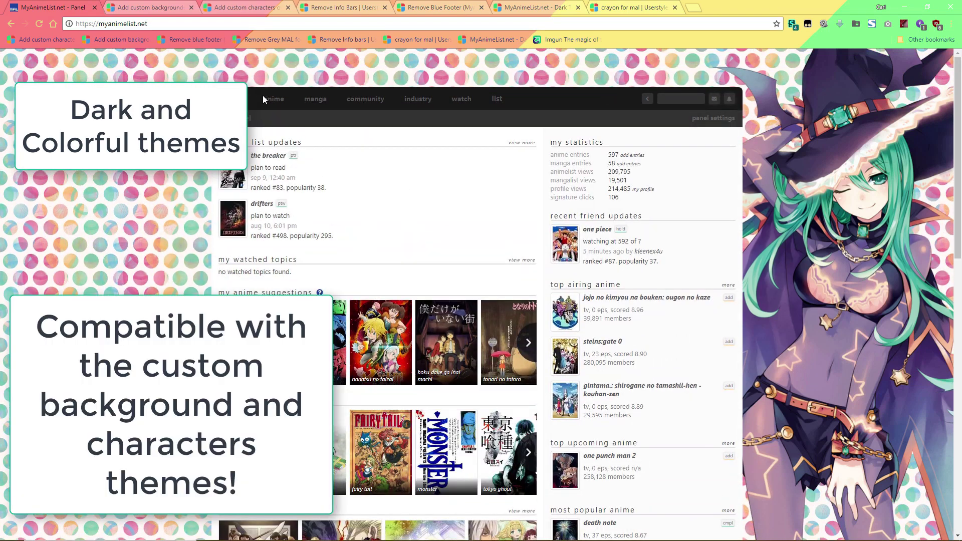
click(264, 100)
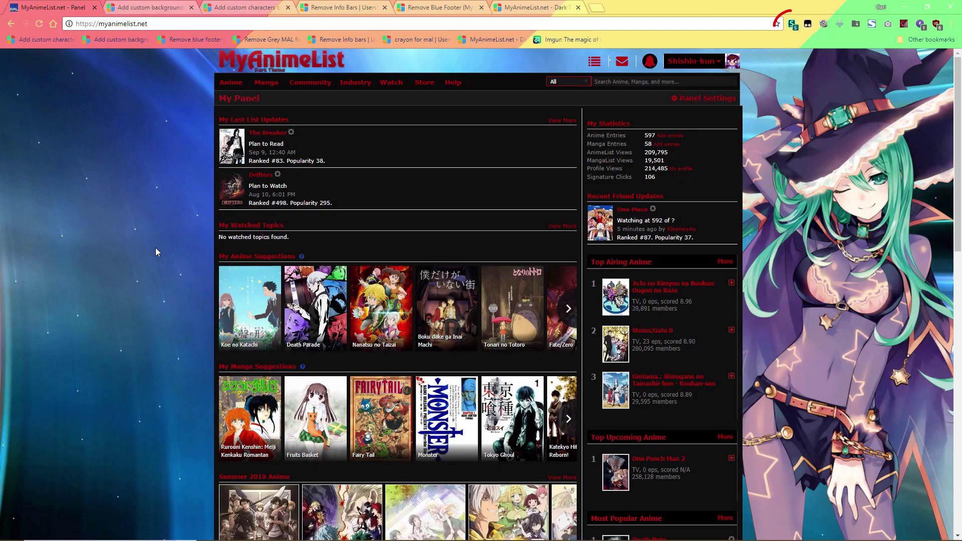
- Disable the Add custom background and MyAnimeList.net - Dark Theme styles in Stylus
scroll(156, 252, down, 2)
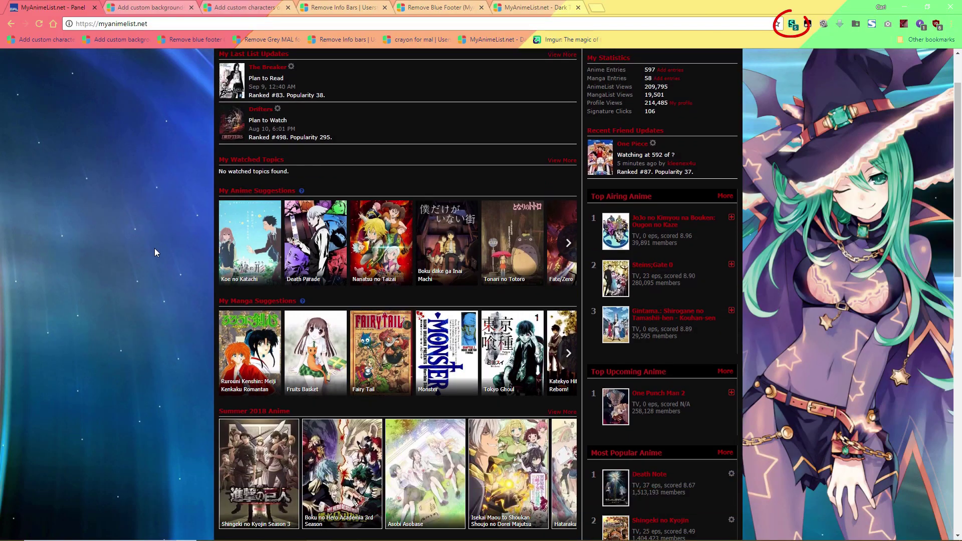
scroll(155, 252, up, 2)
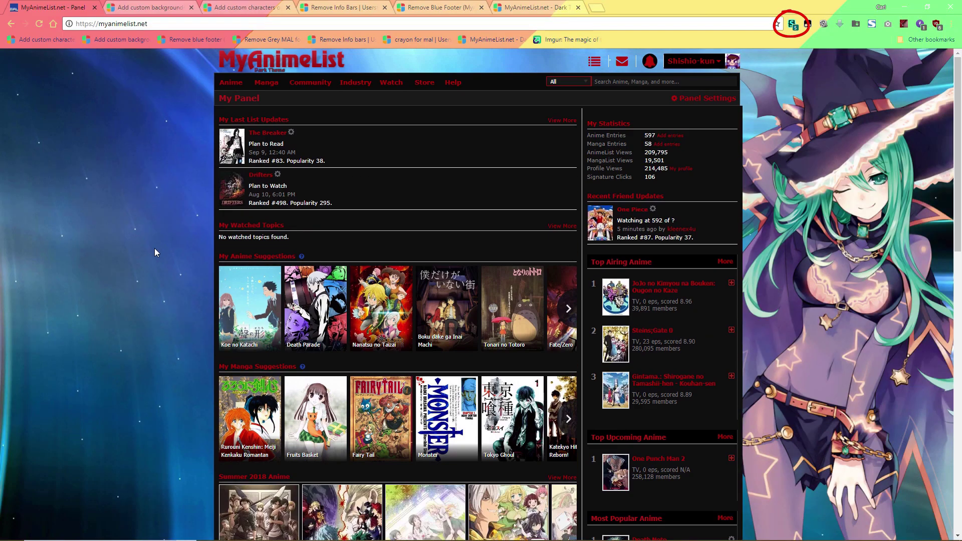
click(793, 25)
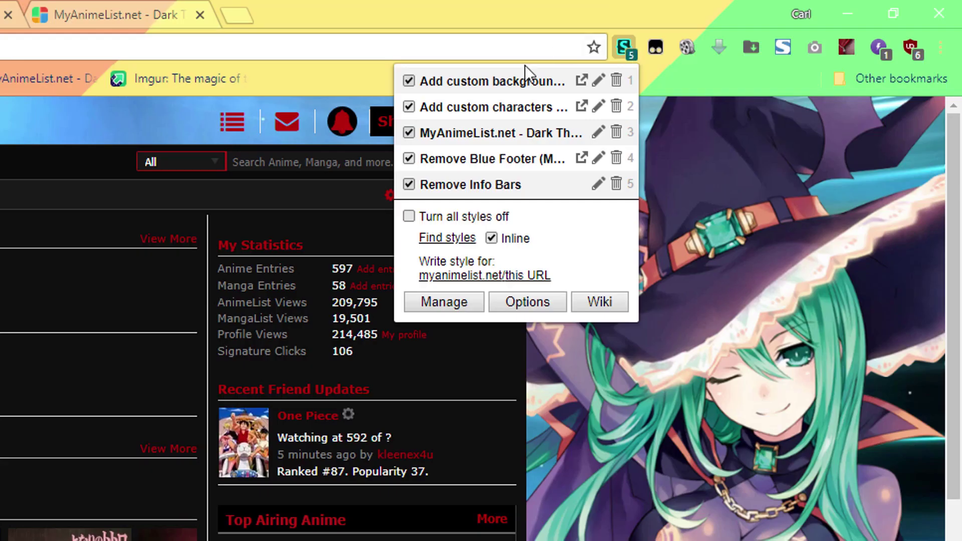
click(407, 80)
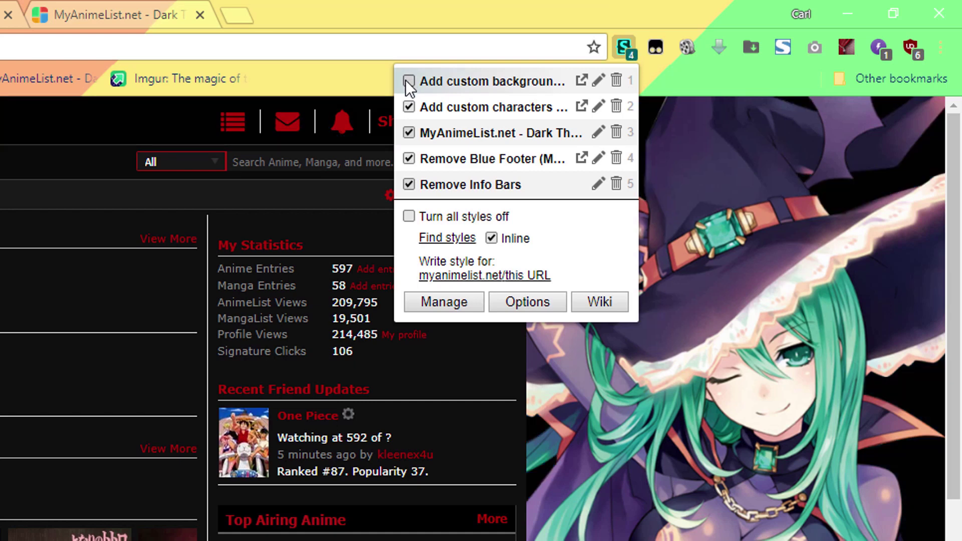
click(619, 49)
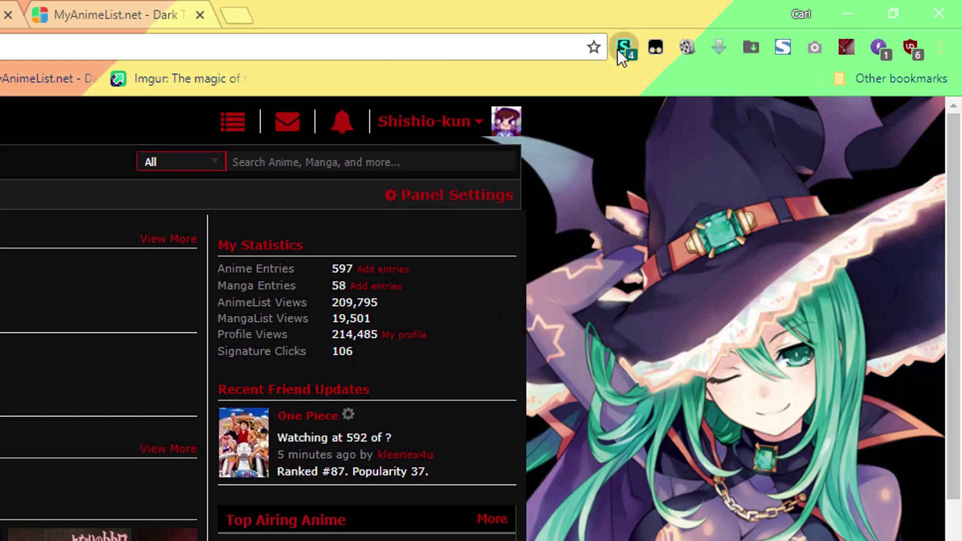
click(619, 49)
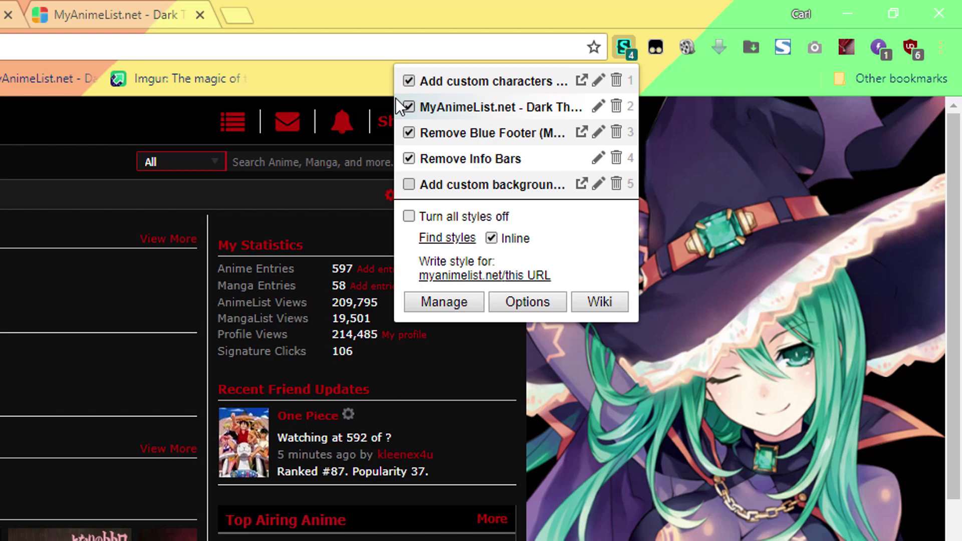
click(410, 105)
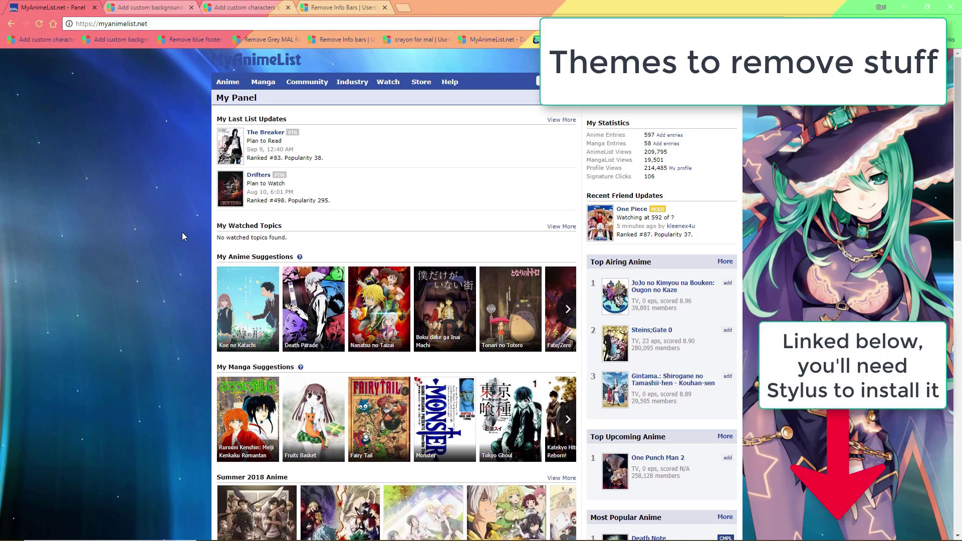
- Scroll the MyAnimeList panel page down to the blue social-media footer
scroll(182, 233, down, 1)
scroll(181, 233, up, 1)
scroll(164, 286, down, 1)
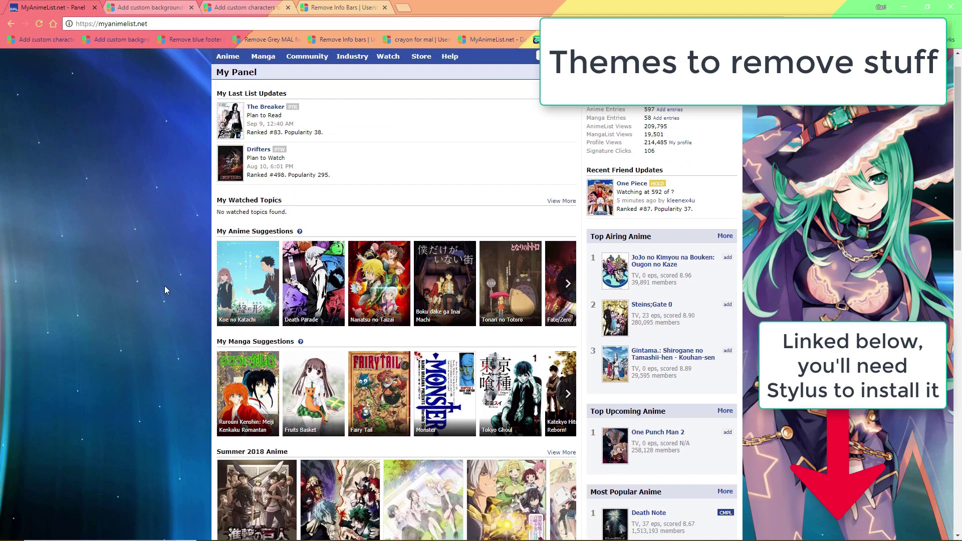
scroll(164, 290, down, 20)
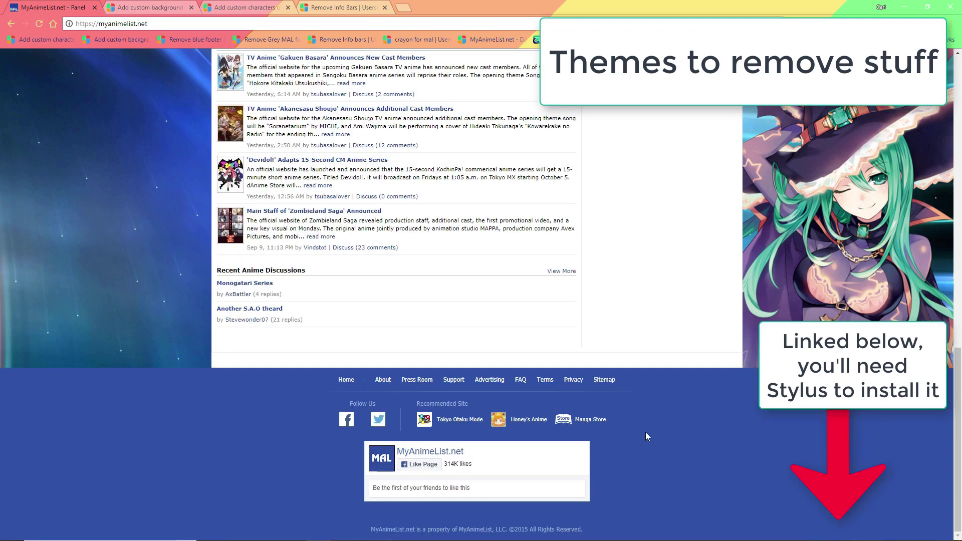
scroll(162, 366, up, 4)
scroll(164, 368, down, 5)
- Install the Remove Blue Footer style from its bookmark and return to MyAnimeList
middle_click(178, 41)
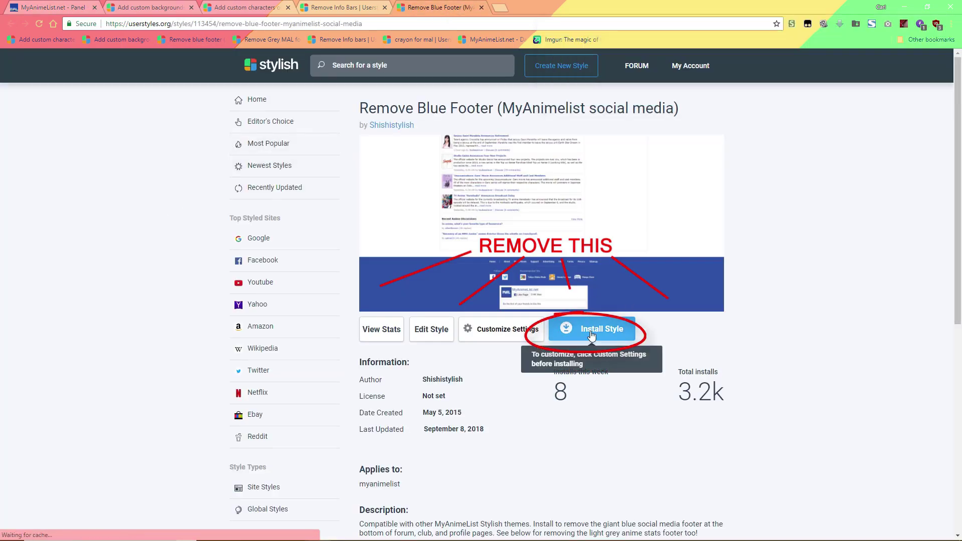
click(591, 336)
click(534, 92)
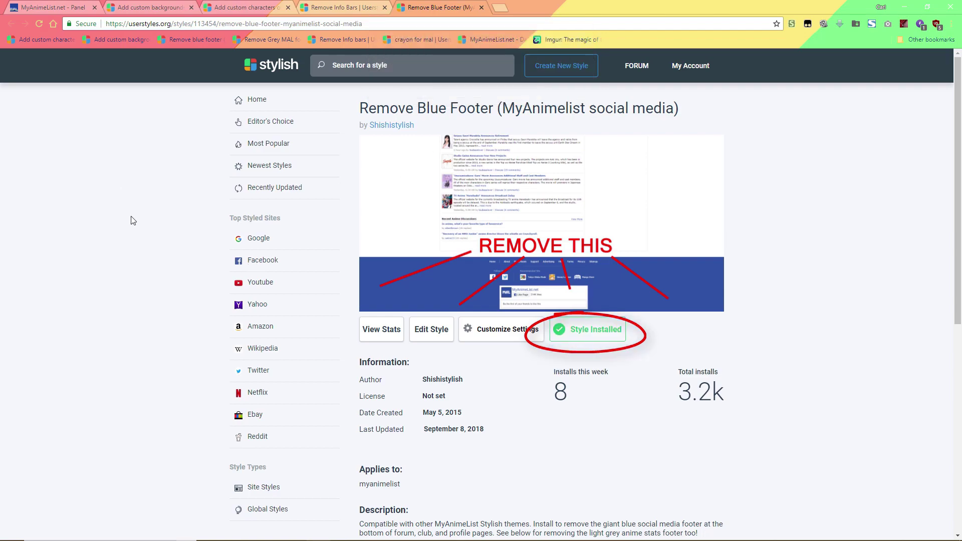
click(55, 11)
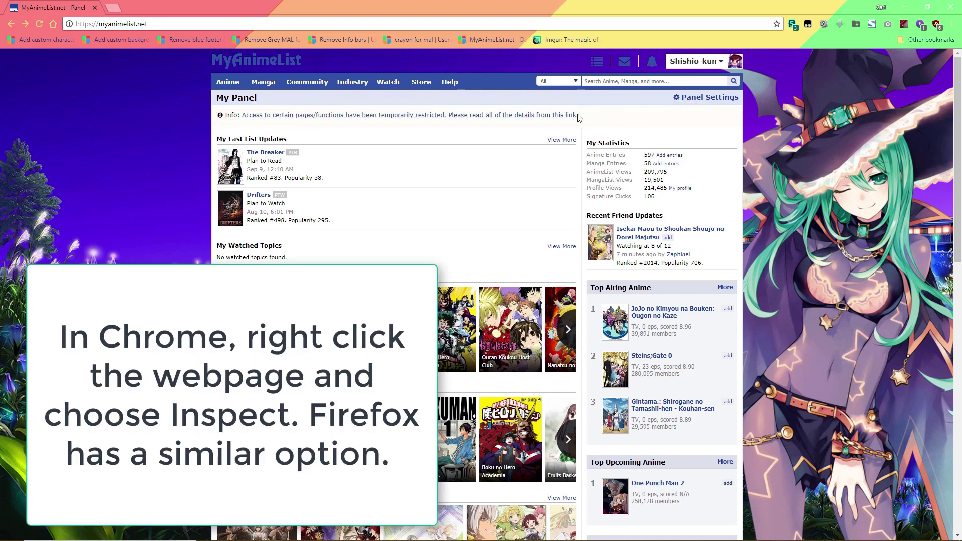
- Open Chrome DevTools with Inspect on the MyAnimeList panel page
right_click(600, 117)
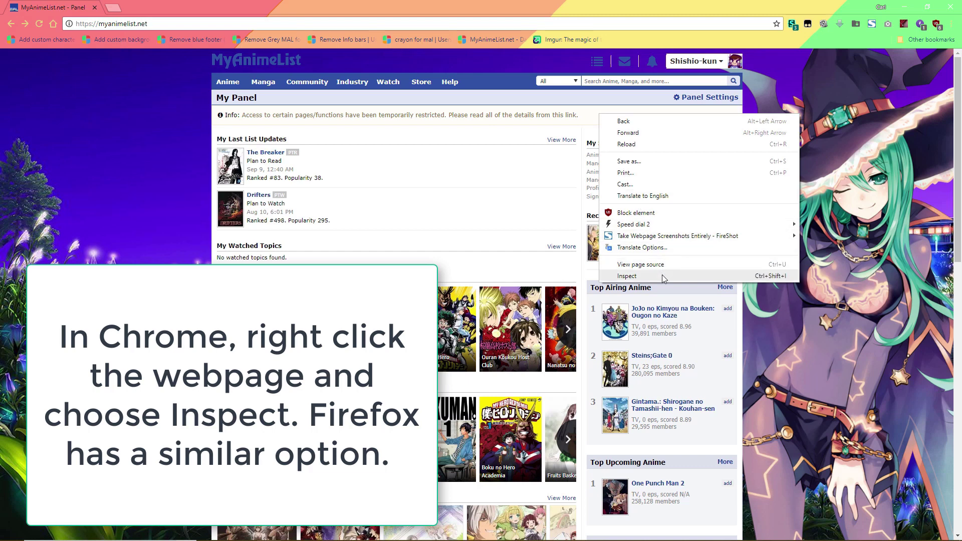
click(530, 262)
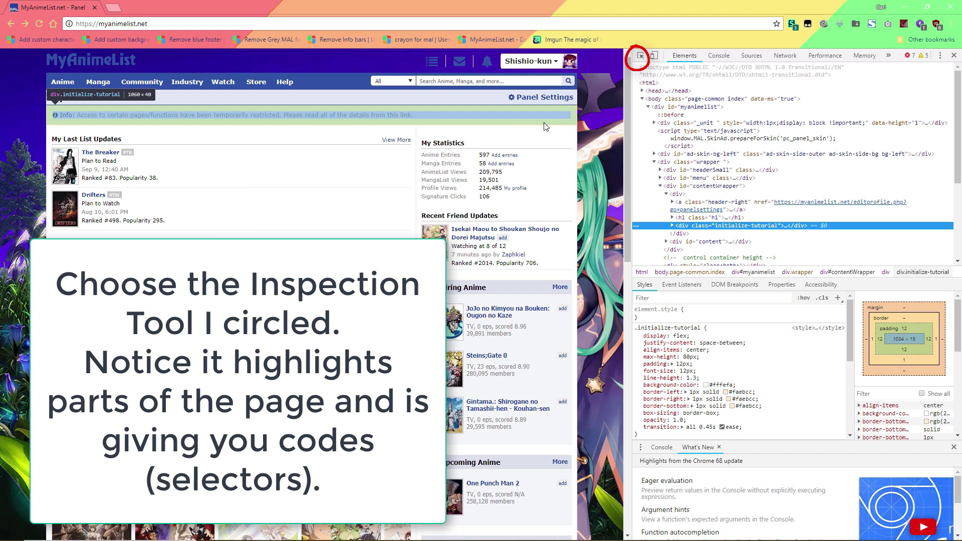
- Pick the info bar element and copy its CSS selector, div.initialize-tutorial
click(641, 55)
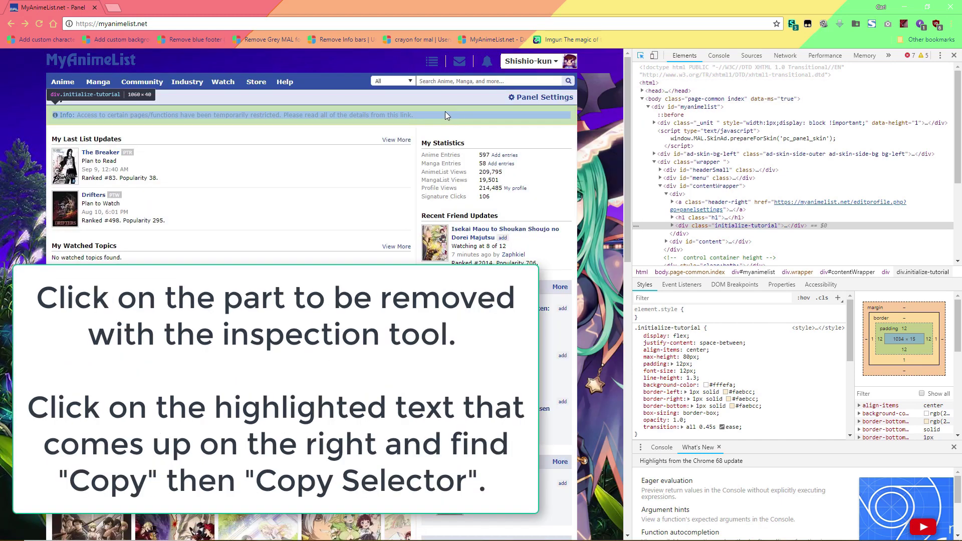
click(445, 115)
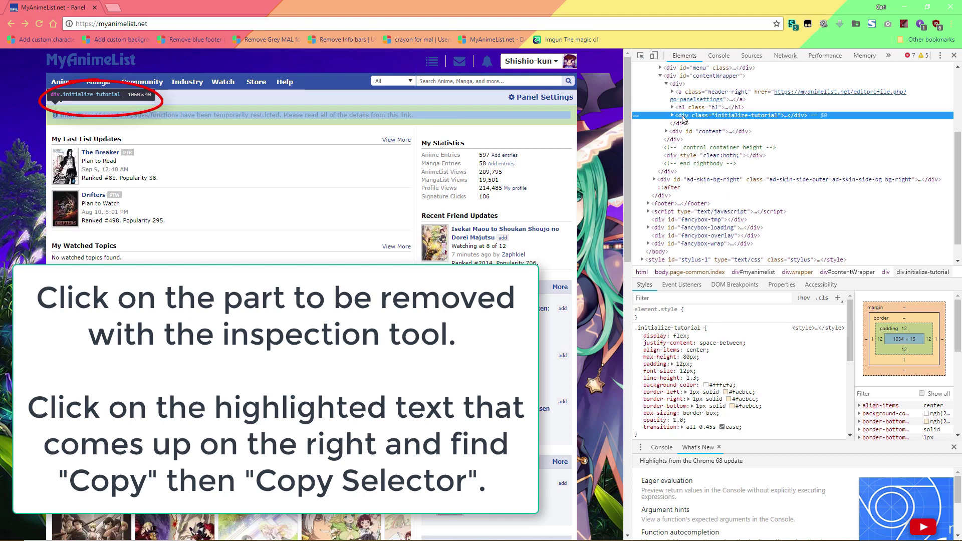
right_click(682, 118)
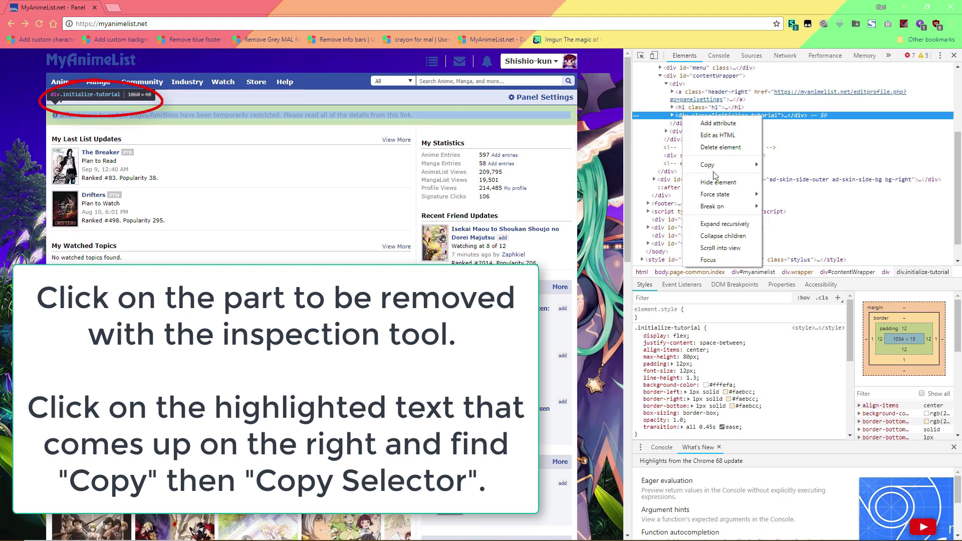
mouse_move(720, 170)
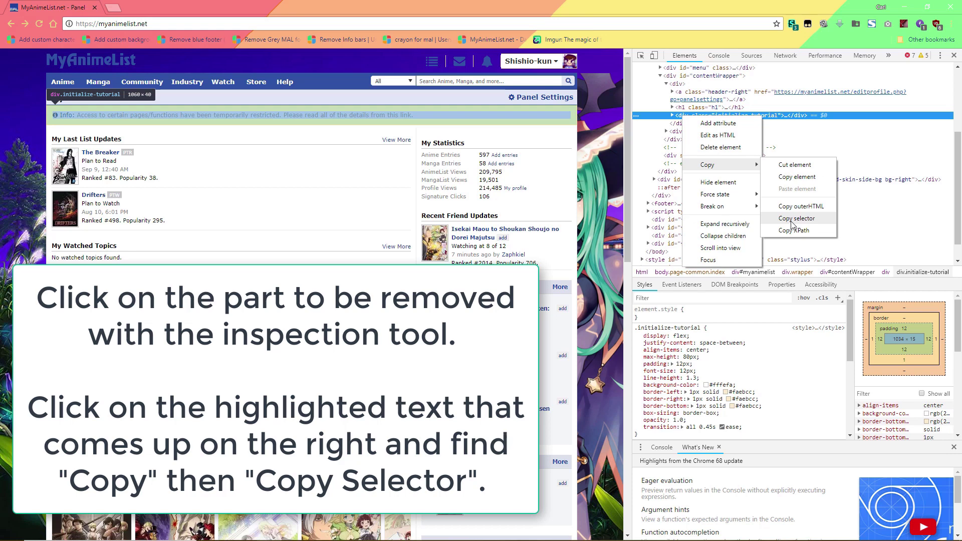
click(796, 219)
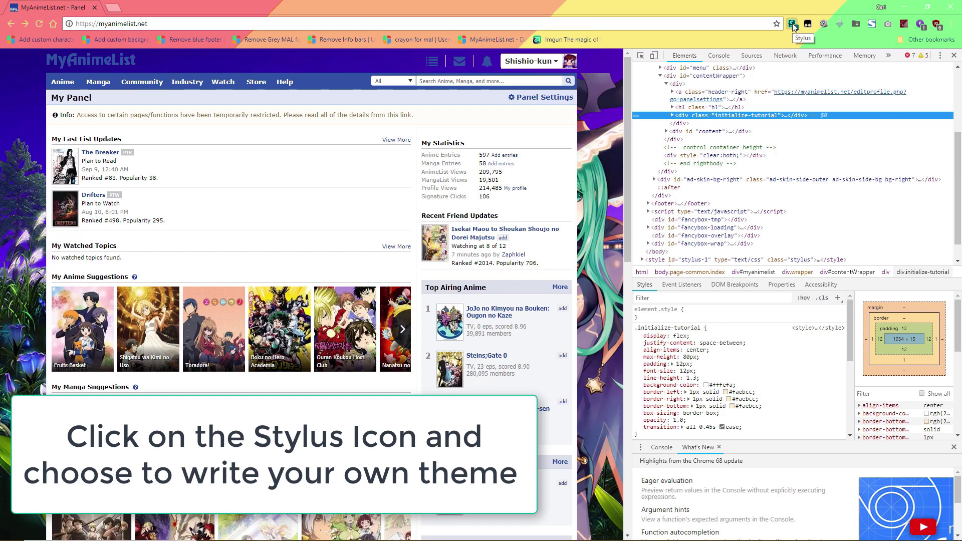
- From the Stylus toolbar popup, open a blank new style for myanimelist.net
click(793, 24)
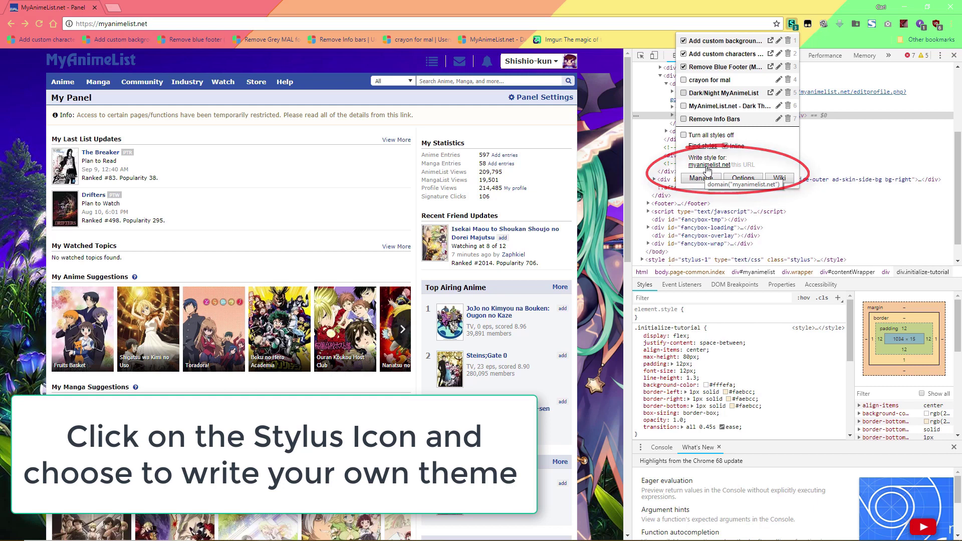
click(707, 166)
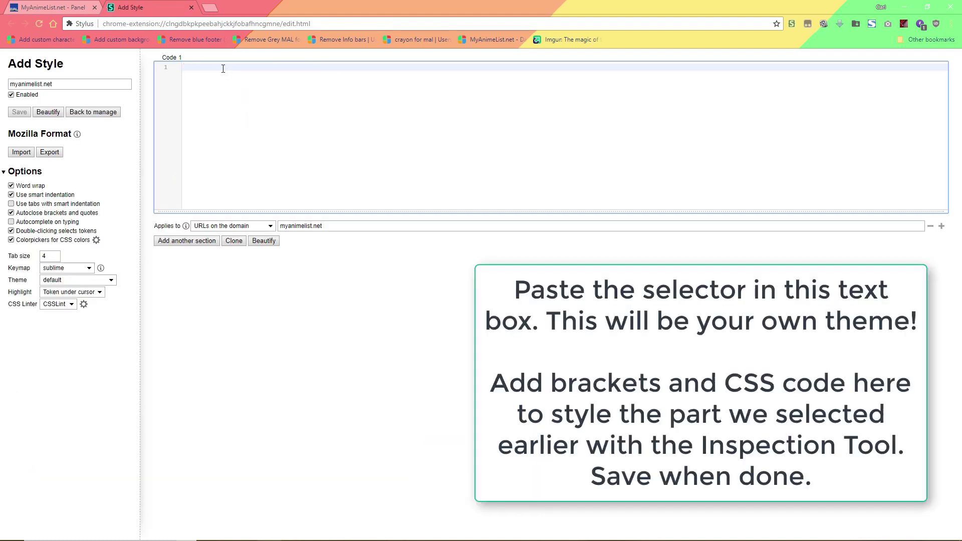
- Write a rule for the pasted info-bar selector with background-color: red and save it
key(ctrl+v)
text({)
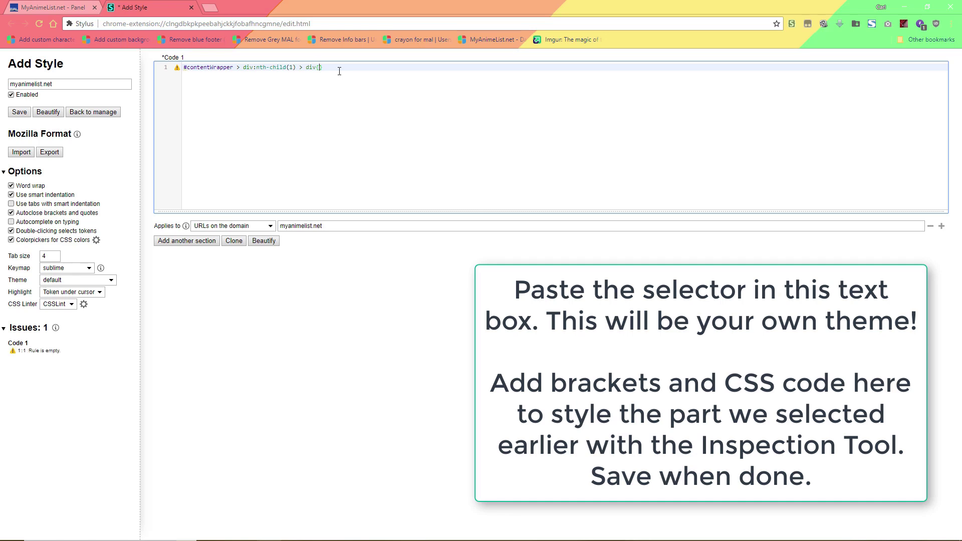
key(Return)
key(Return)
key(Return)
key(Return)
key(Return)
key(Return)
key(Return)
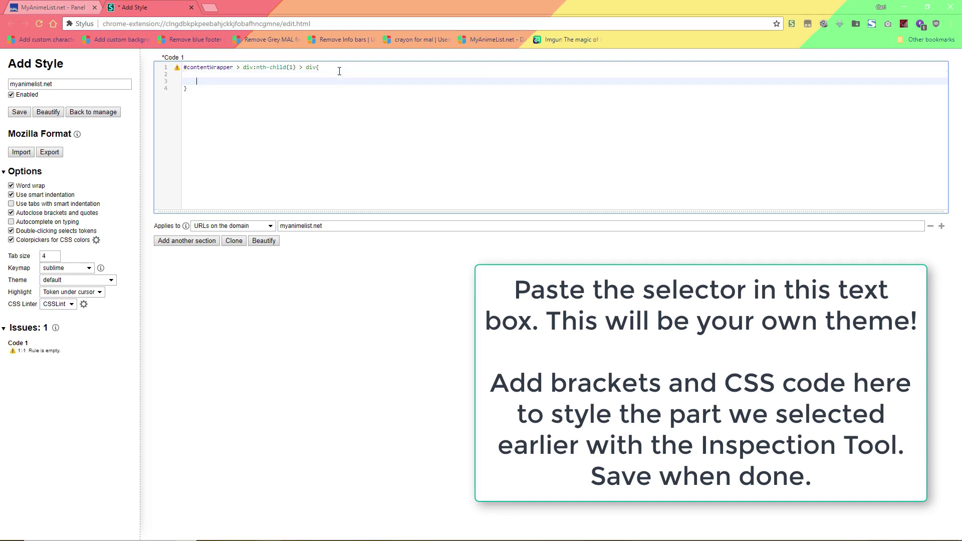
key(Up)
key(Up)
key(Up)
key(Up)
key(Up)
key(Up)
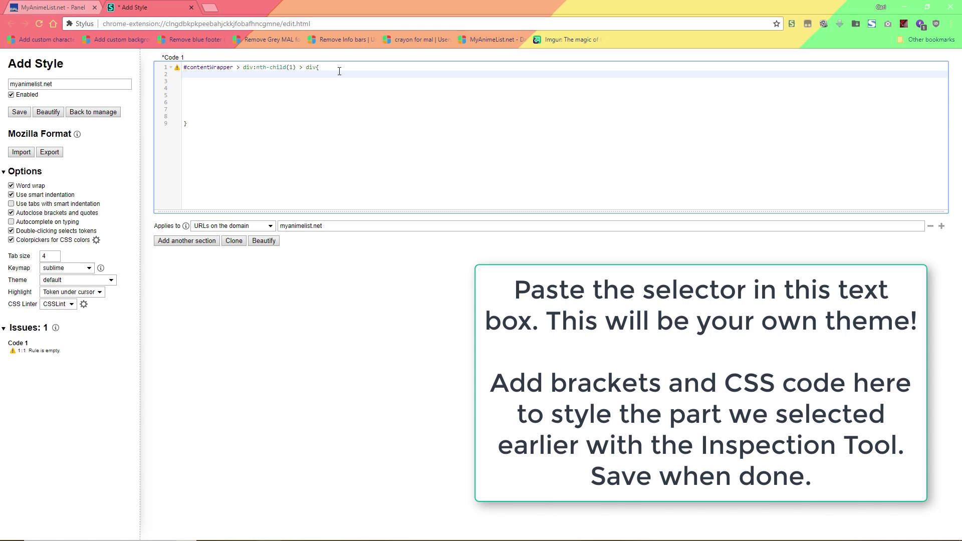
text(background-color: red;)
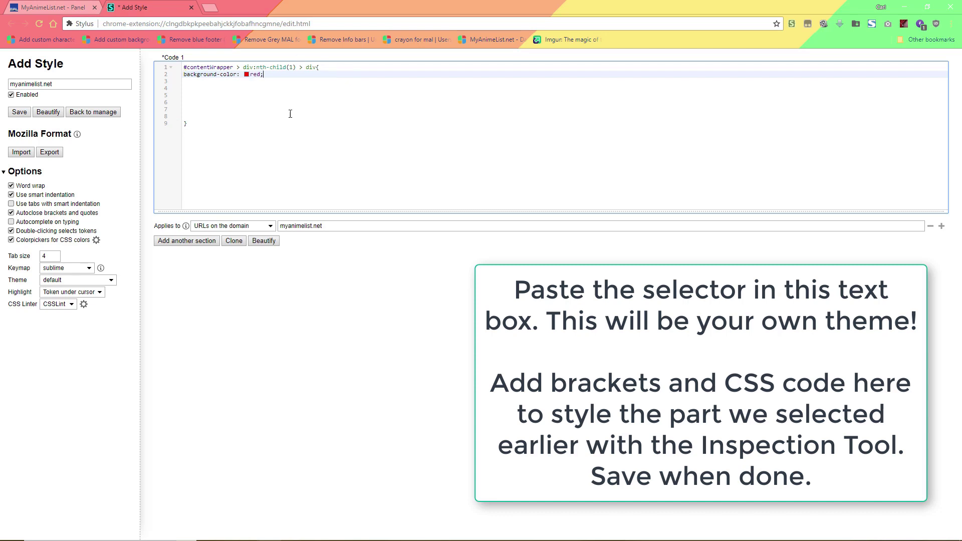
click(19, 112)
- Check the red info bar on MyAnimeList, then select the background-color line in the editor
click(27, 7)
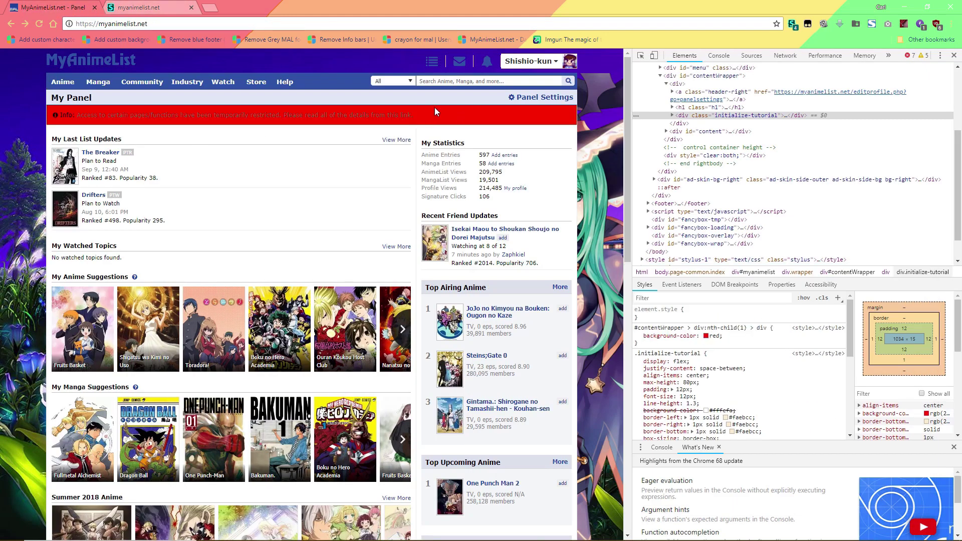
click(151, 10)
drag(269, 76, 179, 73)
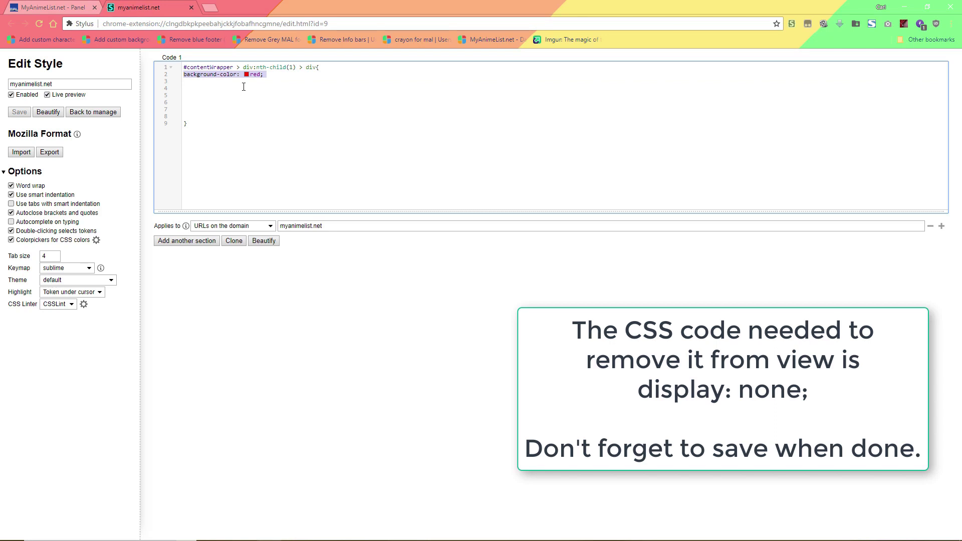
- Replace the declaration with display: none;, save, and confirm the info bar is gone on MyAnimeList
text(display:)
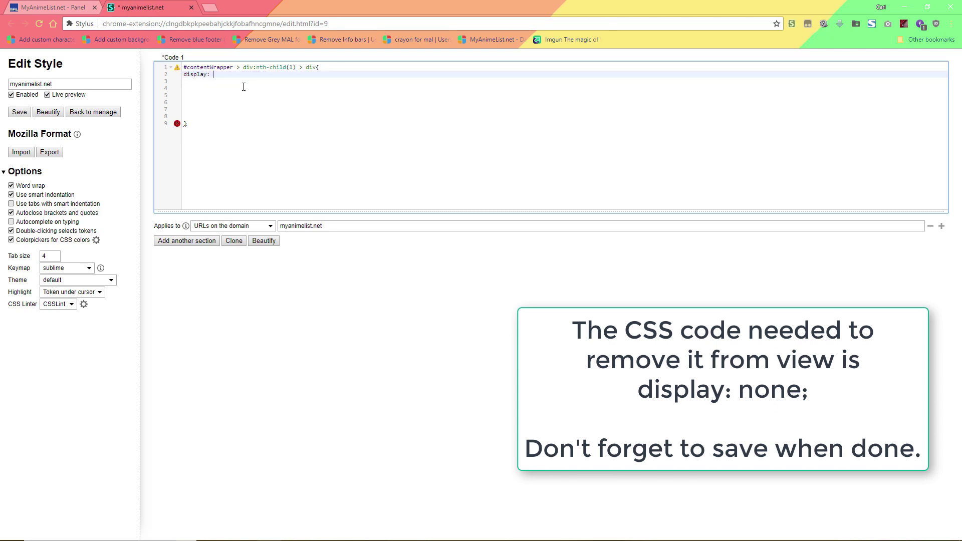
text( none;)
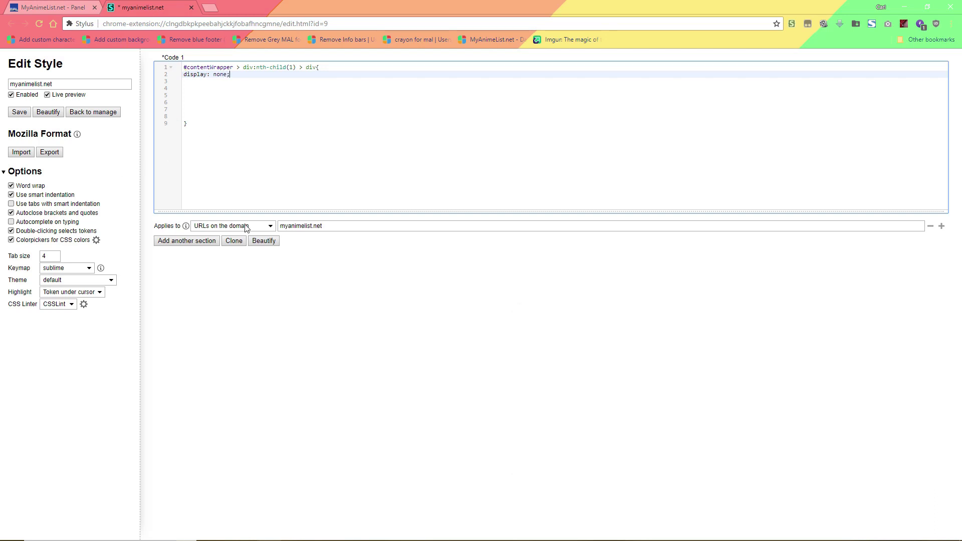
click(20, 115)
click(74, 10)
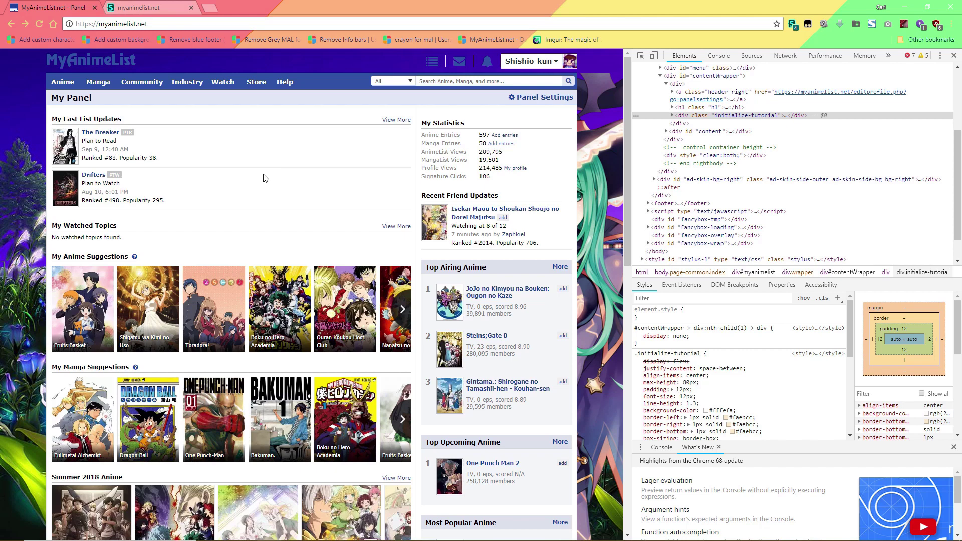
click(157, 12)
click(228, 116)
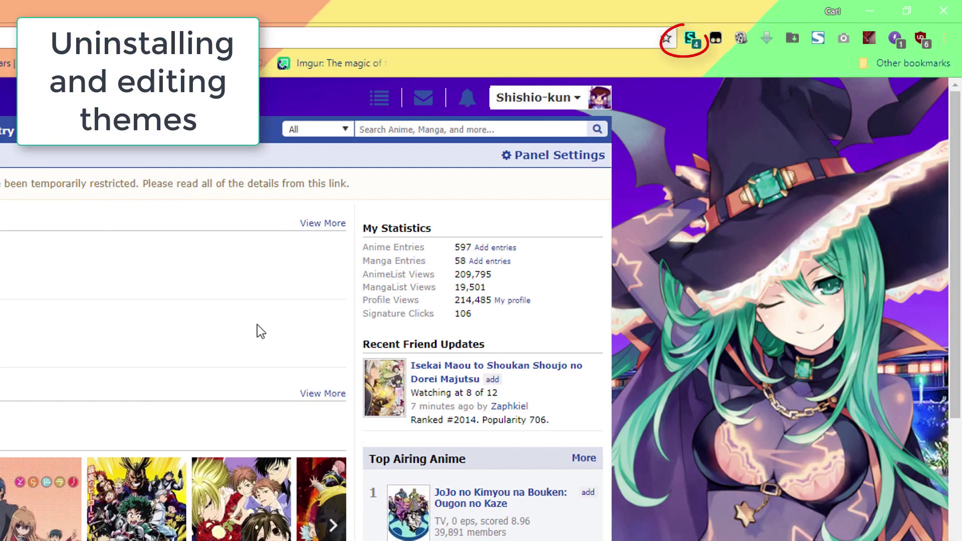
- Delete the custom myanimelist.net style from the Stylus popup and confirm the deletion
click(690, 38)
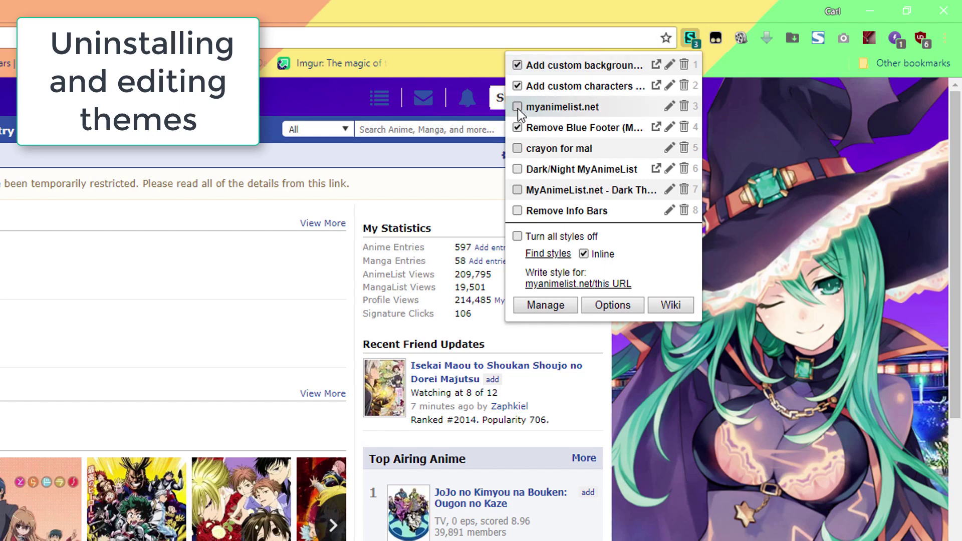
click(684, 106)
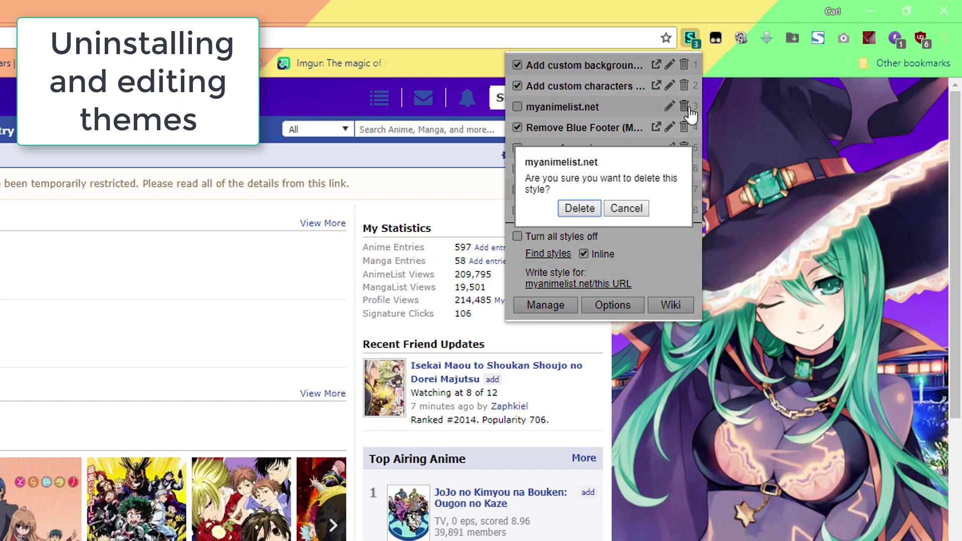
click(578, 207)
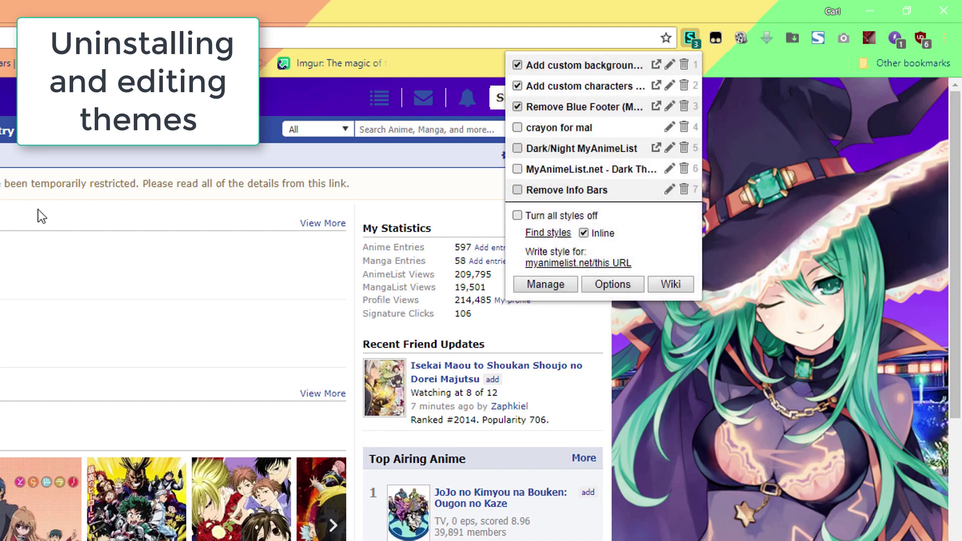